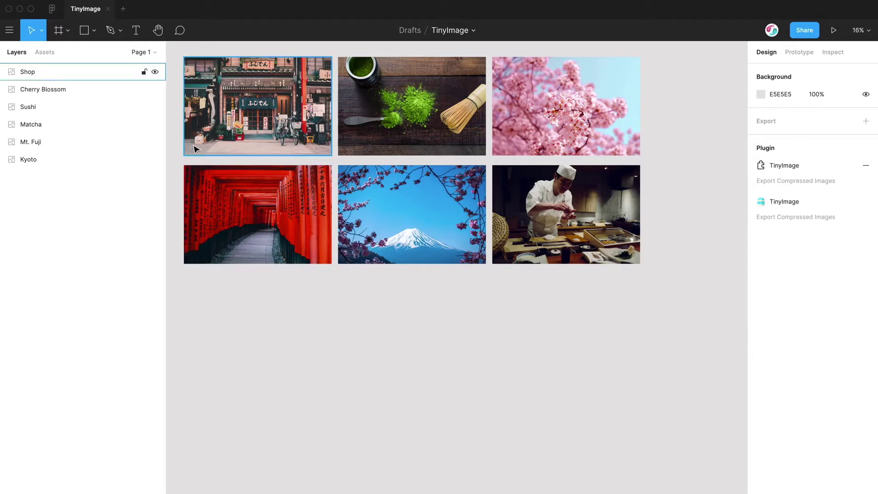
Step: Check the 'tinyimage' plugin search results, then return to the TinyImage design file
left_click(54, 15)
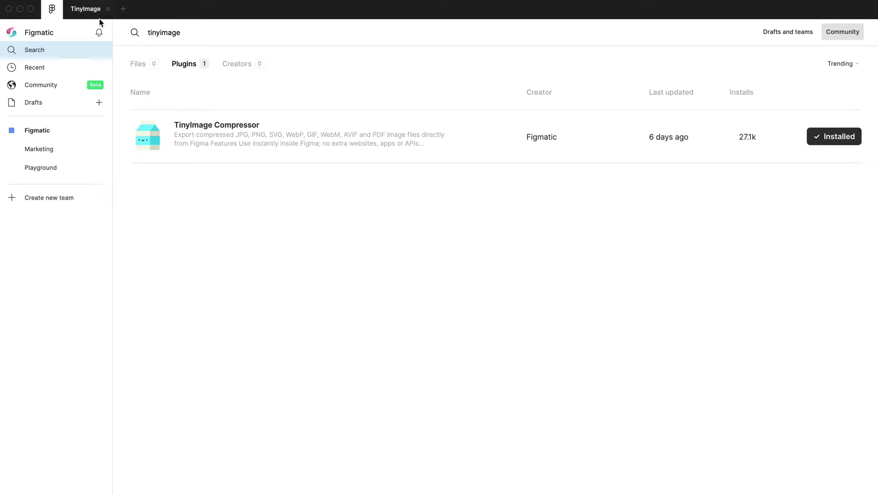
left_click(90, 11)
Step: Launch the TinyImage Compressor plugin from the canvas context menu's Plugins submenu
left_click(457, 296)
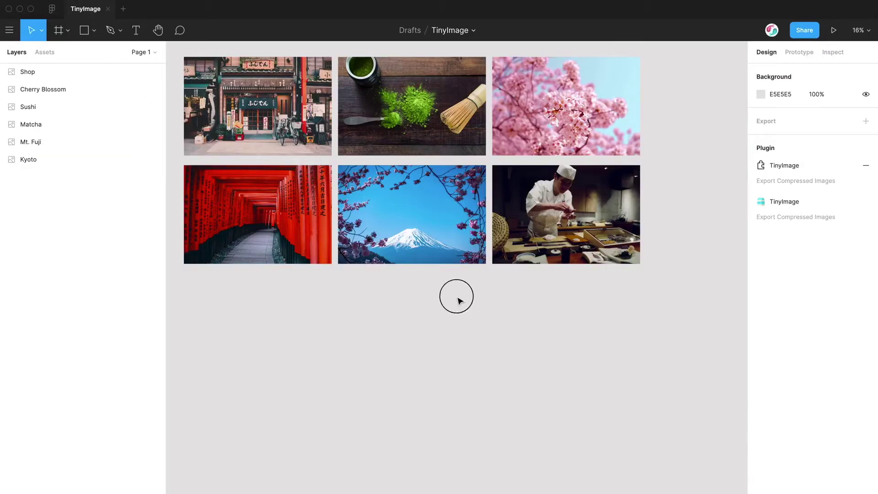
right_click(417, 279)
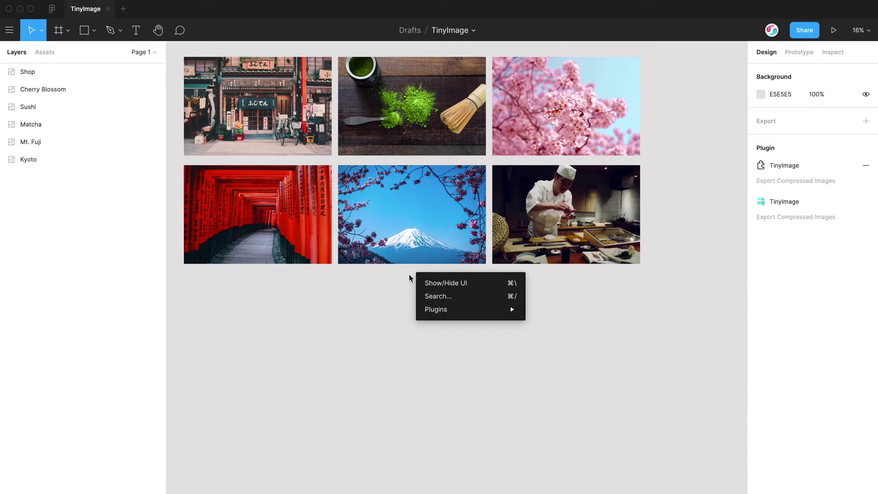
mouse_move(441, 310)
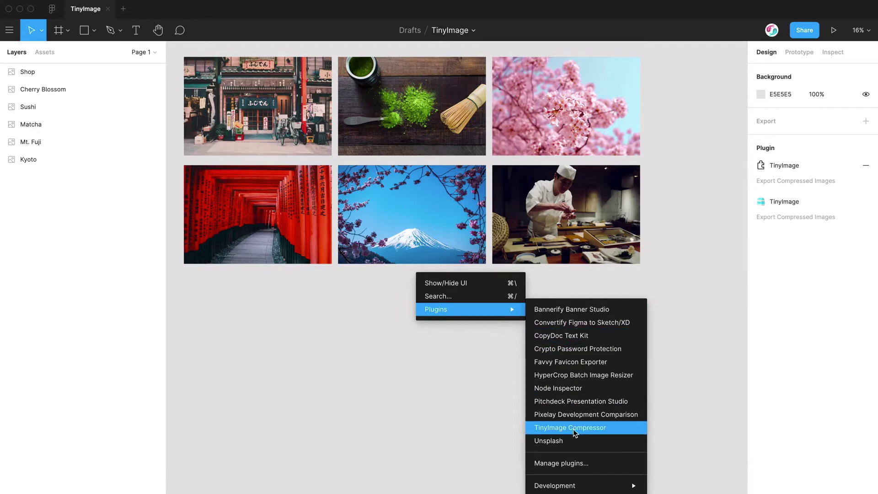
left_click(561, 428)
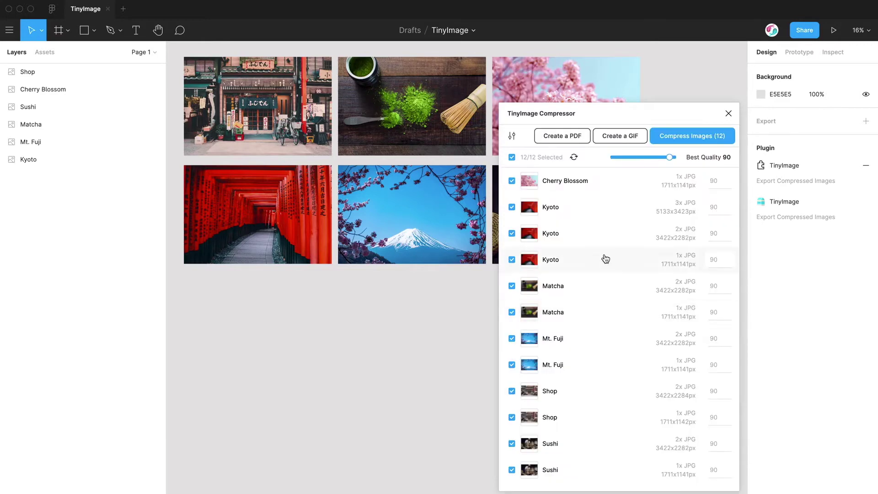
Step: Move the compressor window off the photos, open Create a GIF, and clear the selection
left_click(618, 99)
left_click_drag(606, 113, 713, 101)
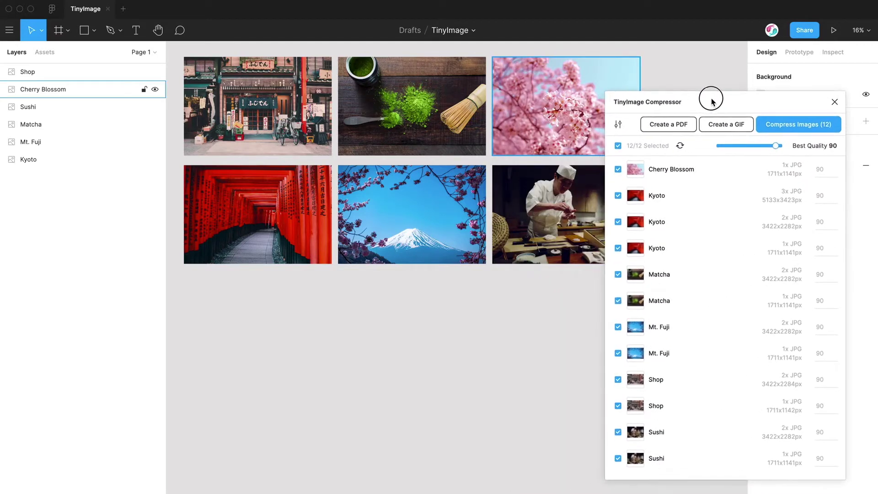
left_click(727, 128)
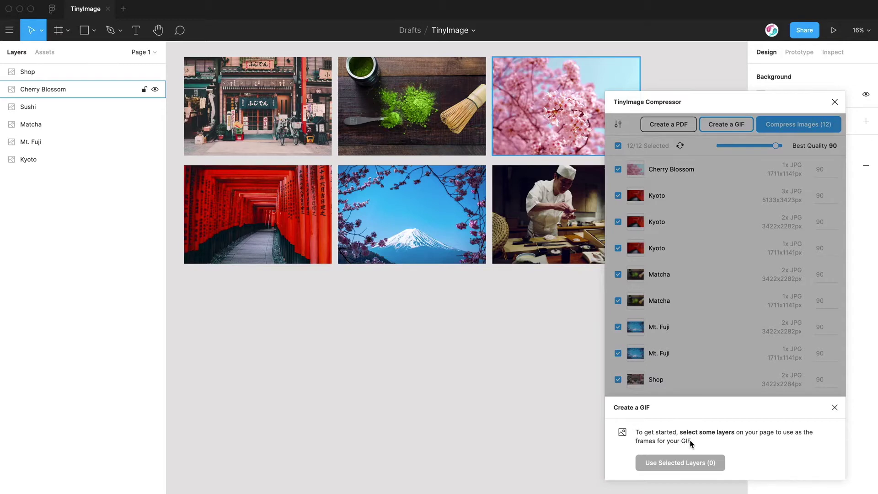
left_click(457, 335)
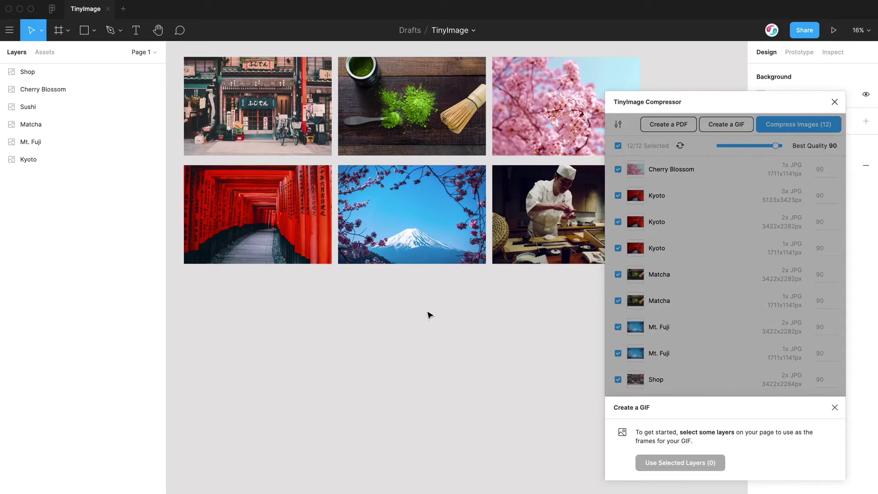
Step: Select the Shop, Matcha, Cherry Blossom, Kyoto, Mt. Fuji and Sushi photos and use them as GIF frames
left_click(281, 132)
left_click(379, 133, "shift")
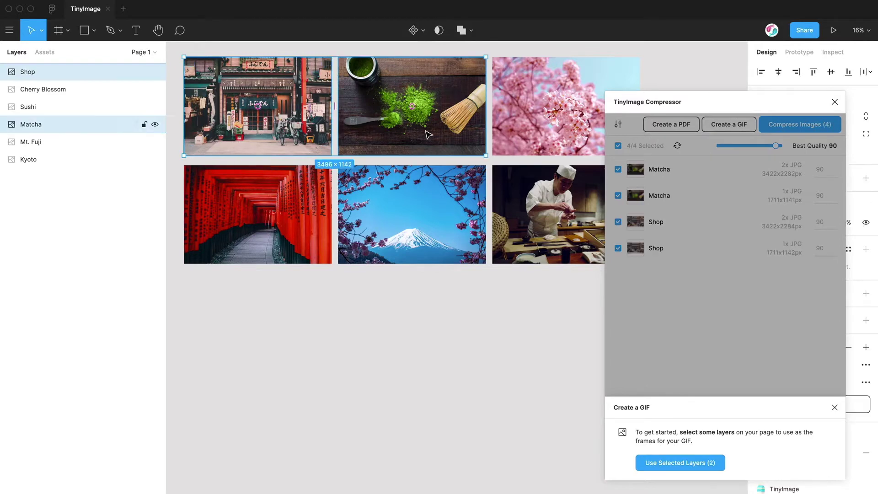
left_click(537, 132, "shift")
left_click(274, 215, "shift")
left_click(430, 224, "shift")
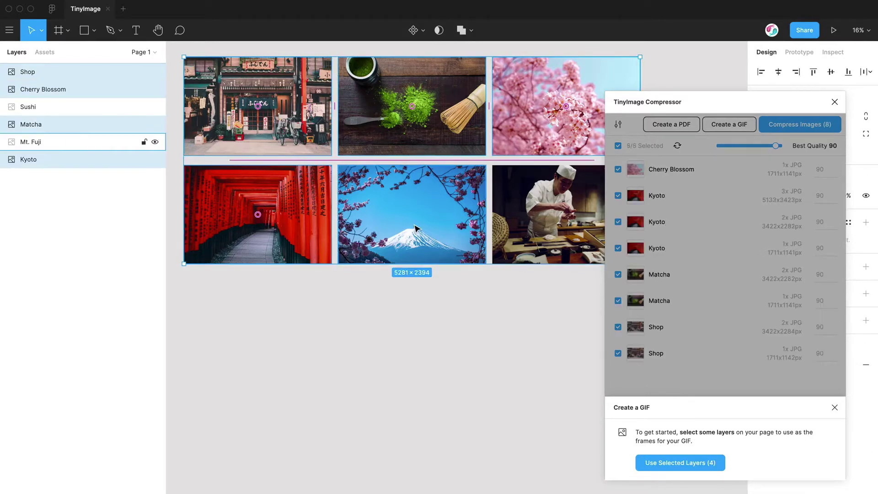
left_click(560, 224, "shift")
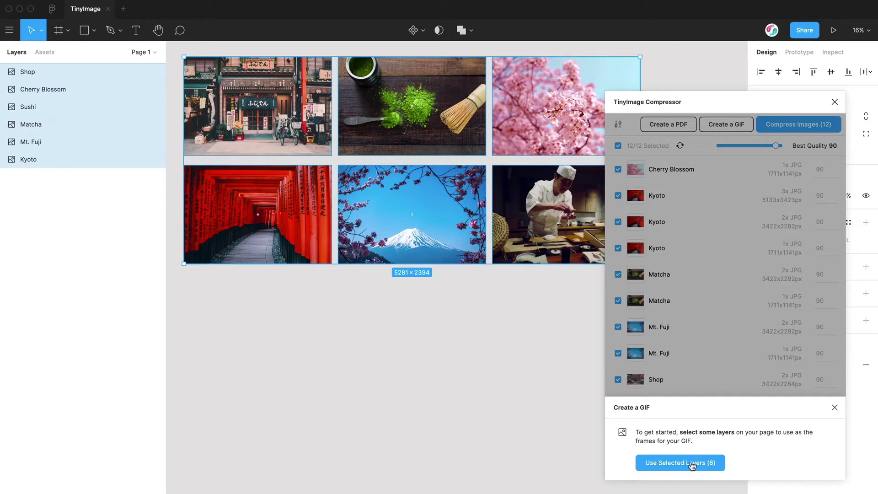
left_click(544, 240, "shift")
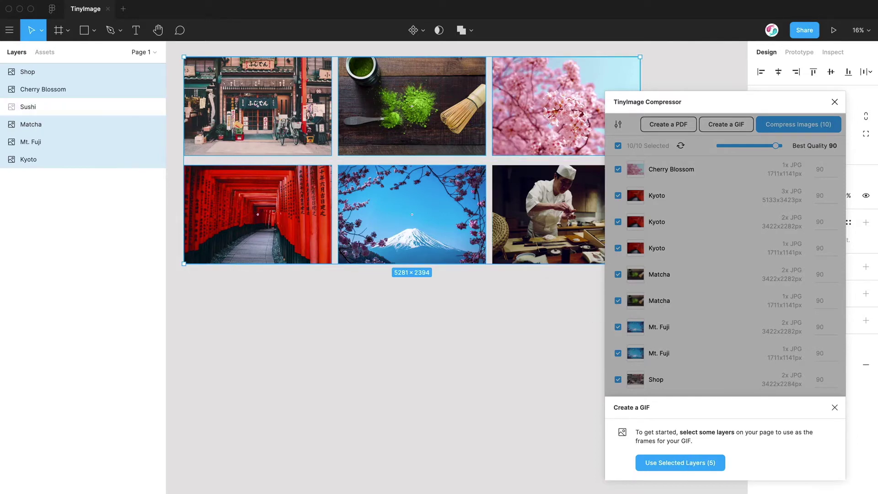
left_click(528, 242, "shift")
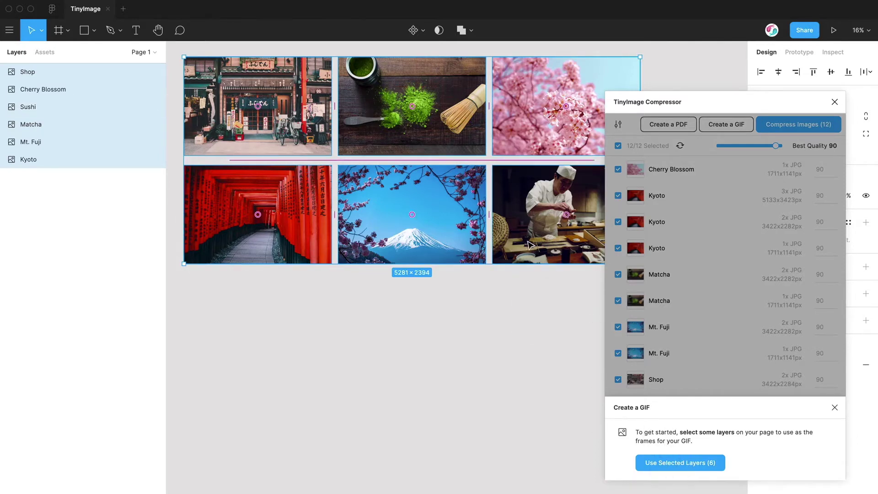
mouse_move(580, 183)
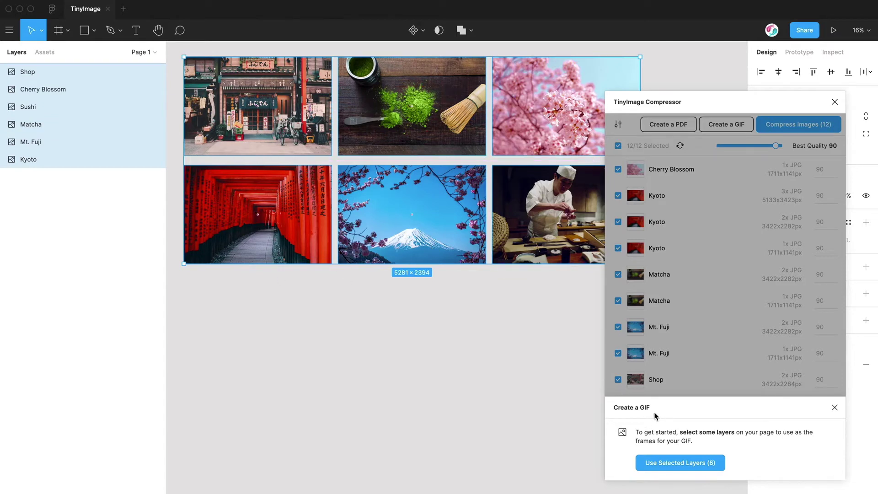
left_click(675, 464)
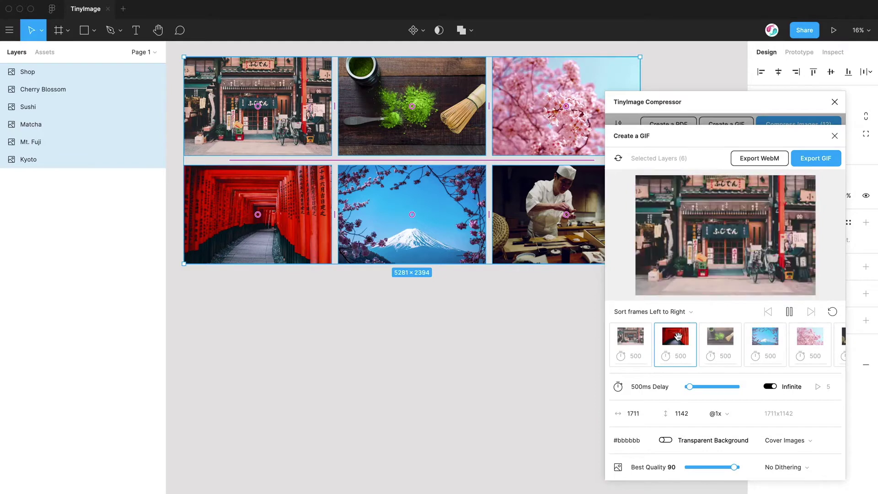
Step: Reorder the GIF frames so the torii gate leads, cherry blossom follows, and Mt. Fuji moves forward
left_click_drag(673, 335, 639, 334)
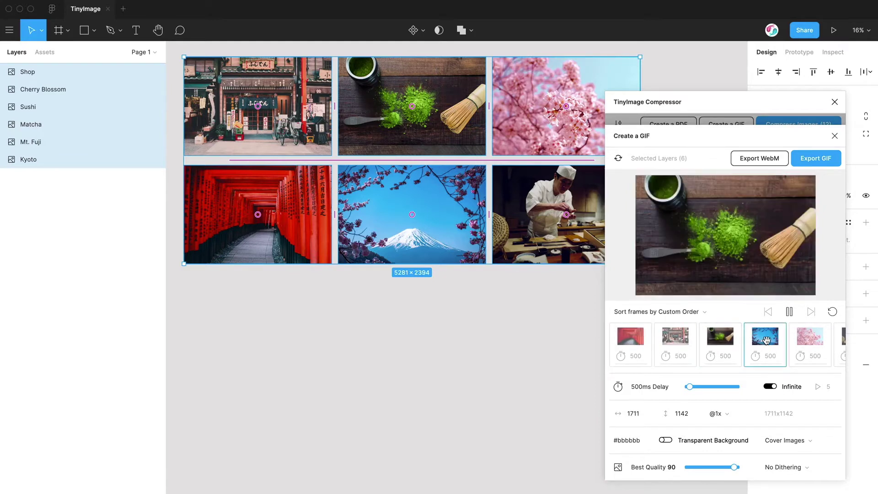
left_click_drag(764, 337, 676, 337)
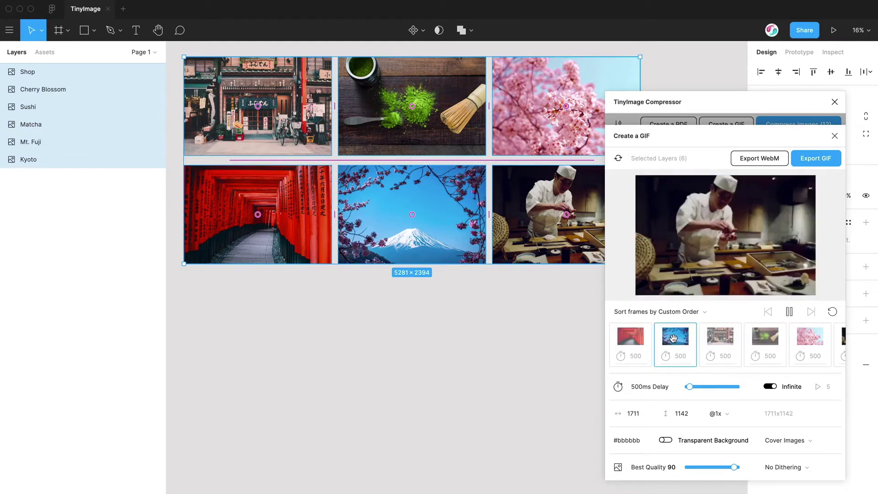
left_click_drag(808, 339, 769, 338)
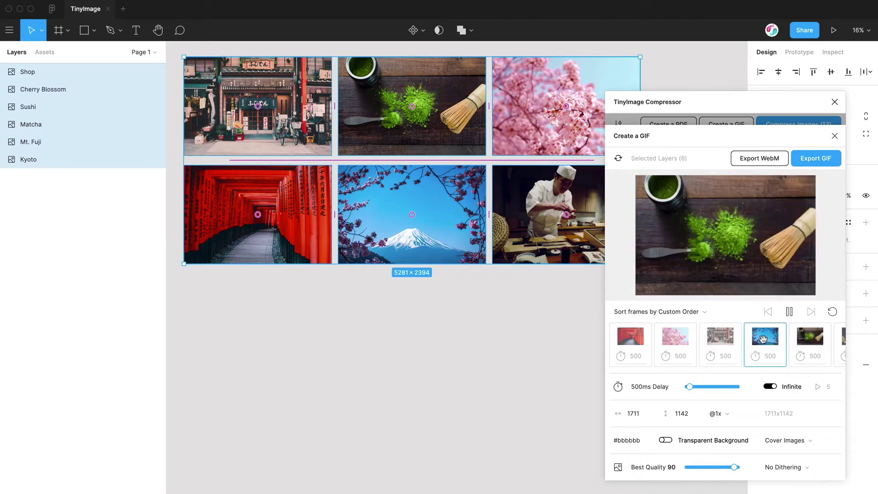
Step: Sort the GIF frames Left to Right, then try Bottom to Top
left_click(692, 313)
scroll(693, 344, "down", 1)
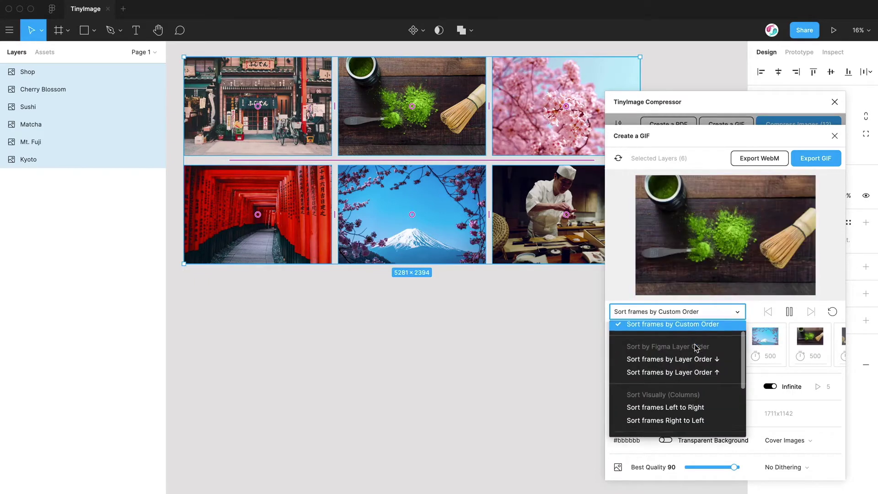
scroll(688, 360, "down", 2)
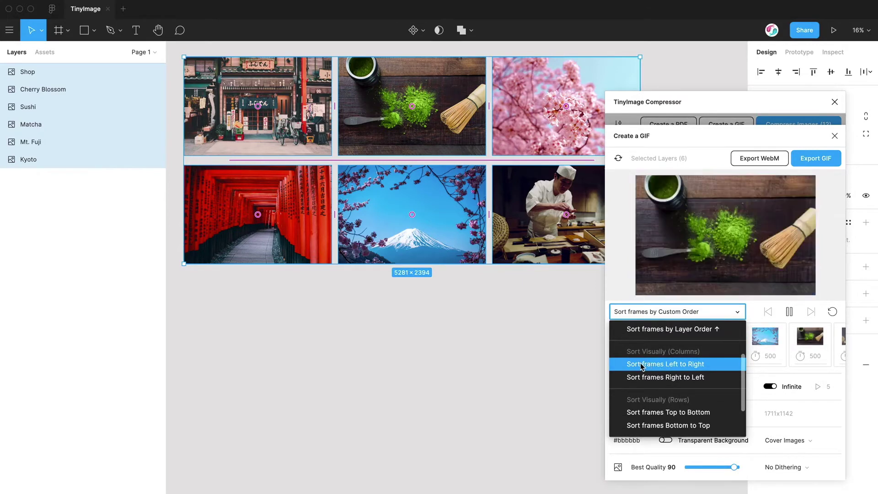
left_click(649, 366)
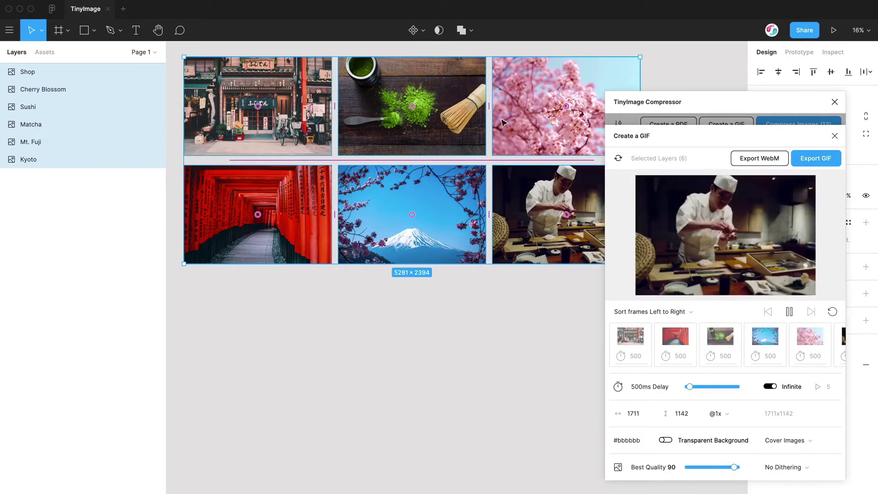
left_click(667, 313)
scroll(674, 367, "down", 3)
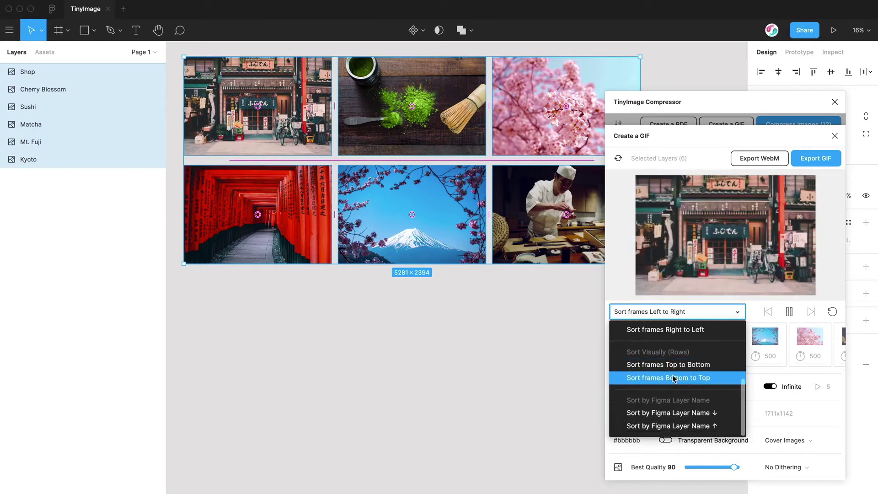
left_click(670, 379)
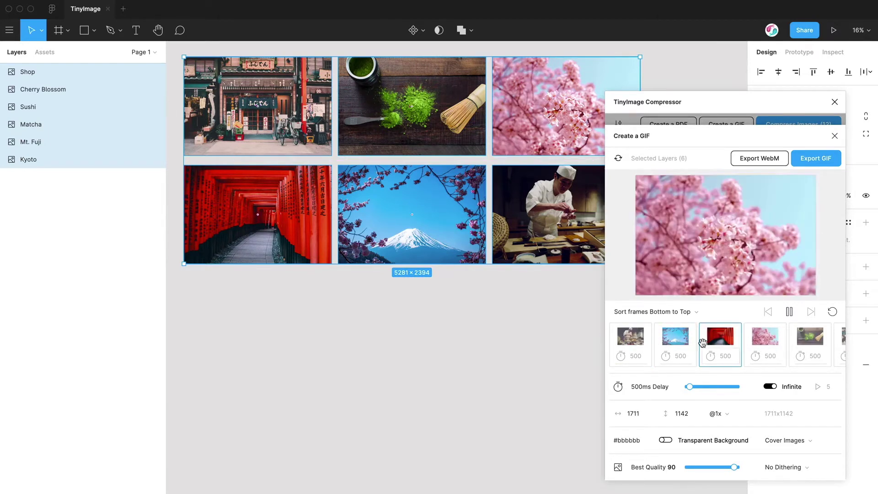
Step: Try sorting by layer name descending and ascending, then settle on Left to Right
left_click(670, 312)
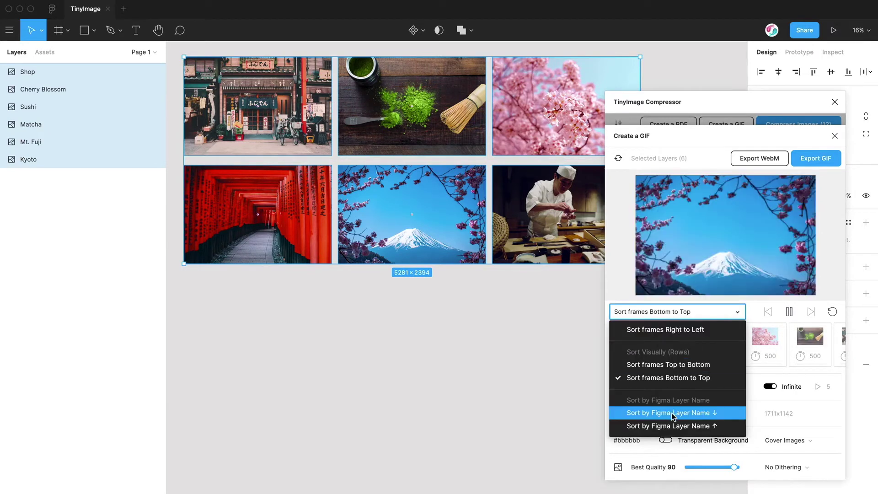
left_click(668, 413)
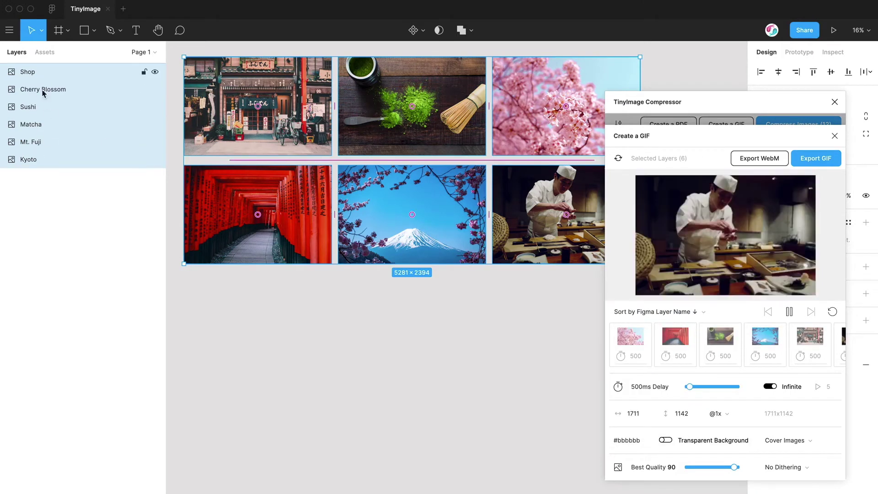
left_click(666, 312)
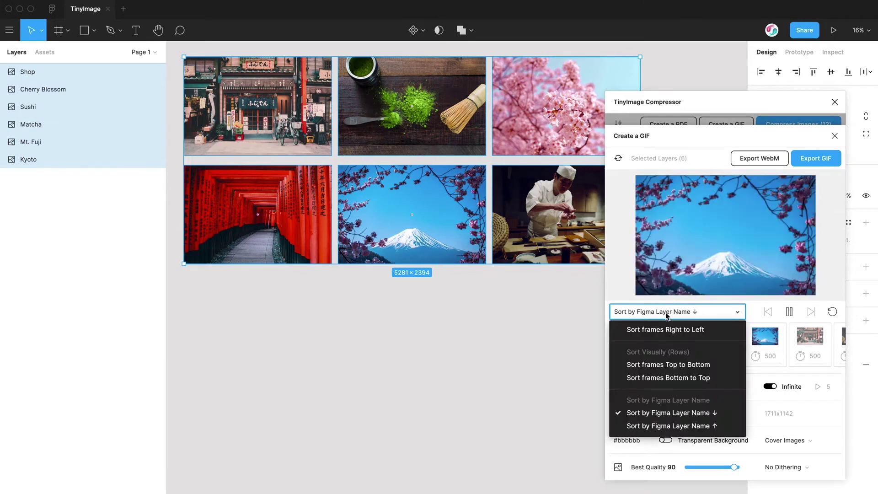
left_click(671, 426)
left_click(675, 312)
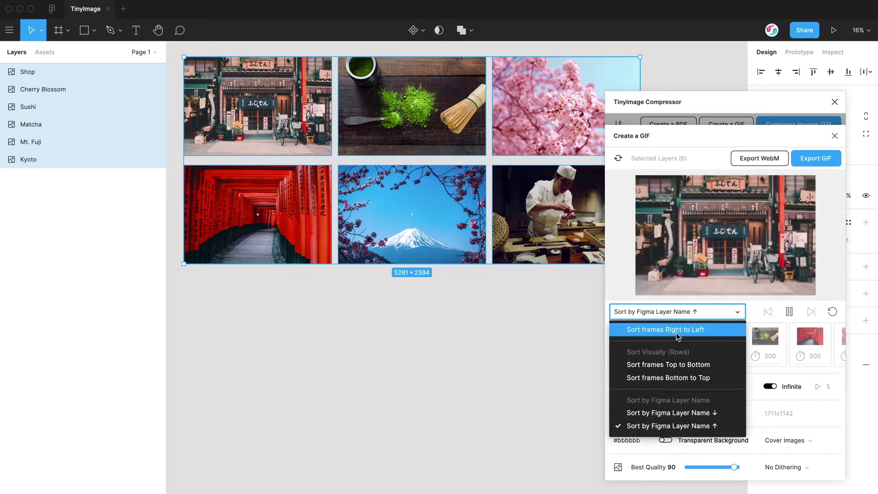
scroll(678, 364, "up", 3)
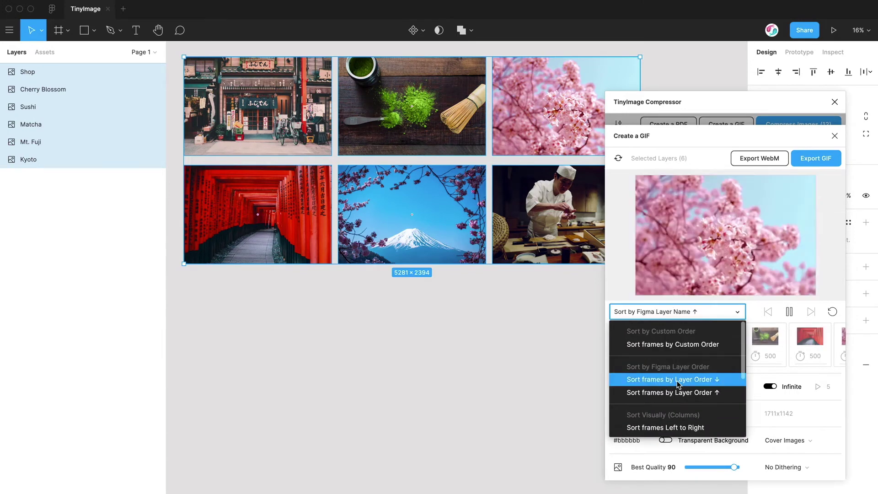
scroll(666, 384, "down", 1)
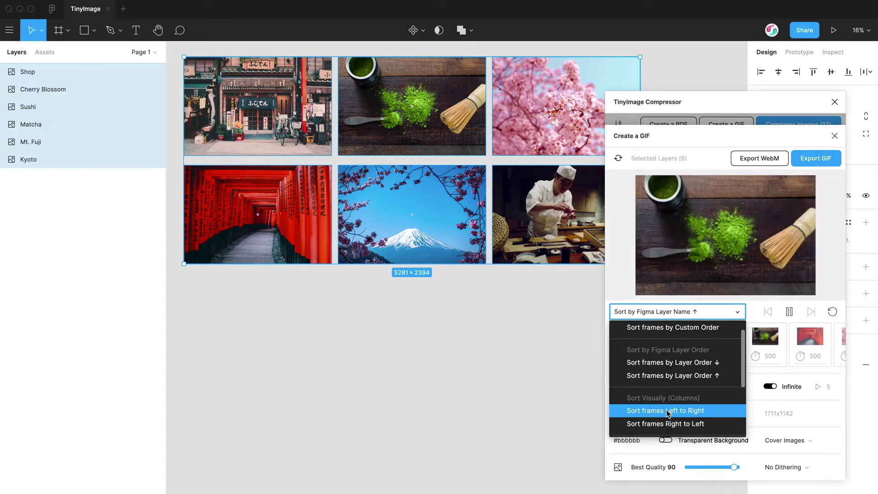
left_click(668, 413)
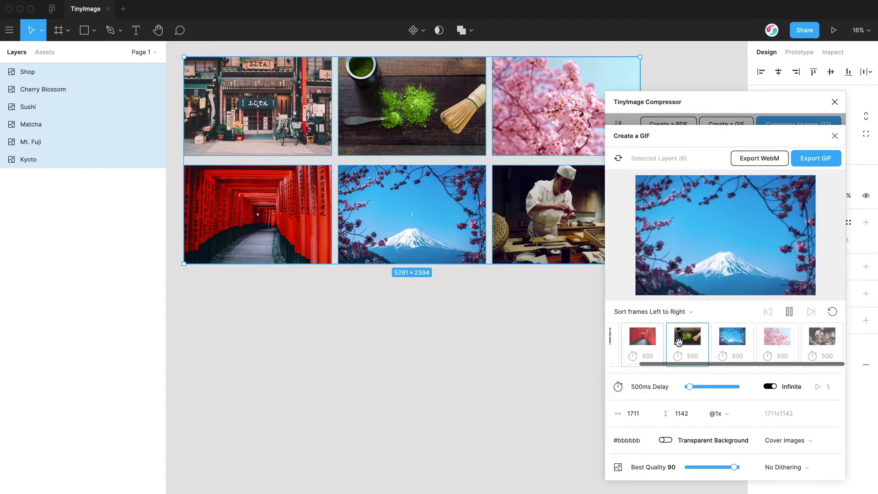
Step: Pause the GIF preview and step backward through ten frames
scroll(732, 339, "right", 2)
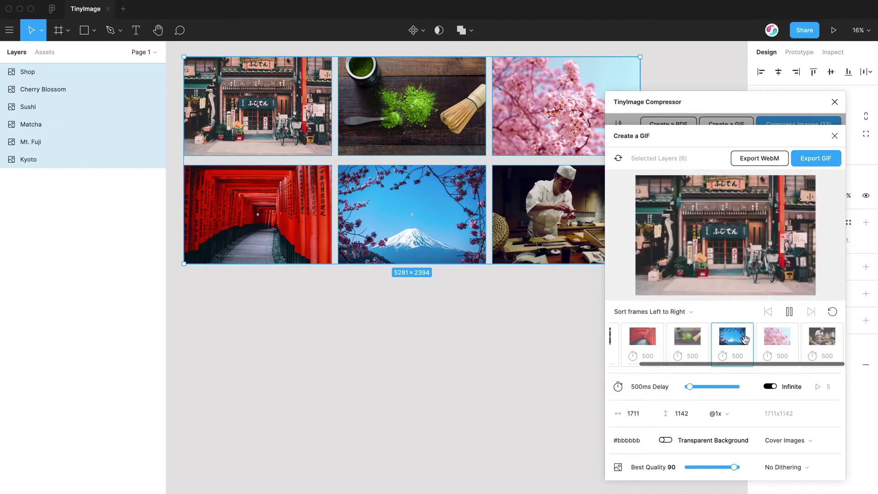
scroll(761, 328, "left", 2)
left_click(789, 312)
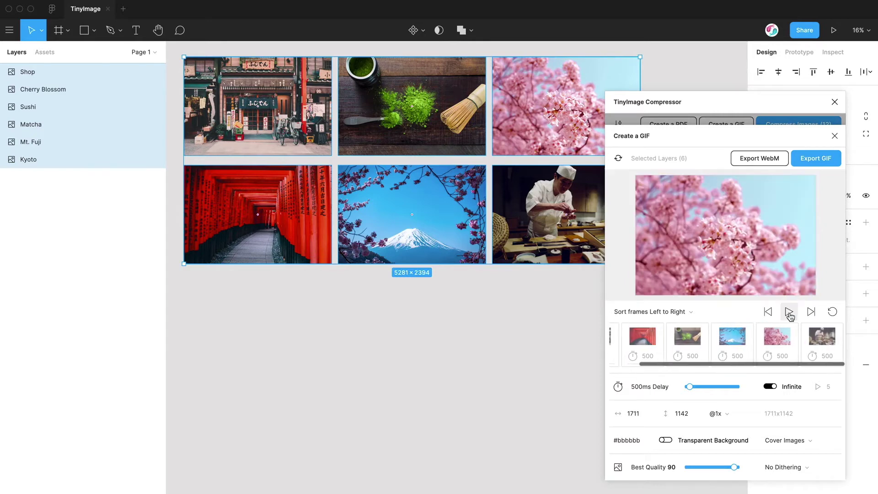
left_click(768, 312)
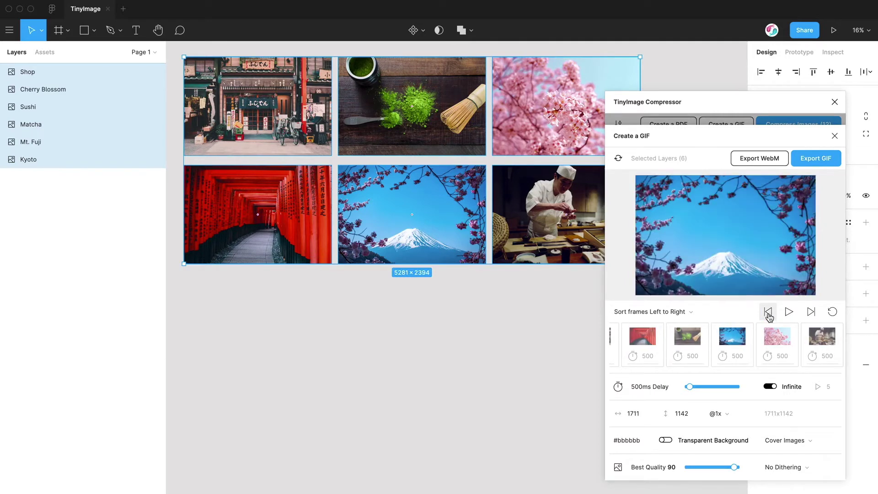
left_click(768, 313)
left_click(767, 312)
left_click(768, 312)
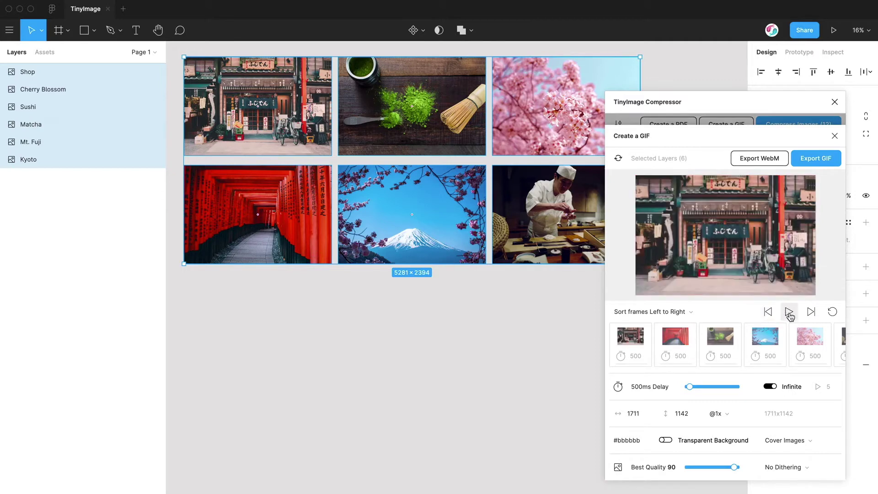
left_click(768, 313)
left_click(768, 313)
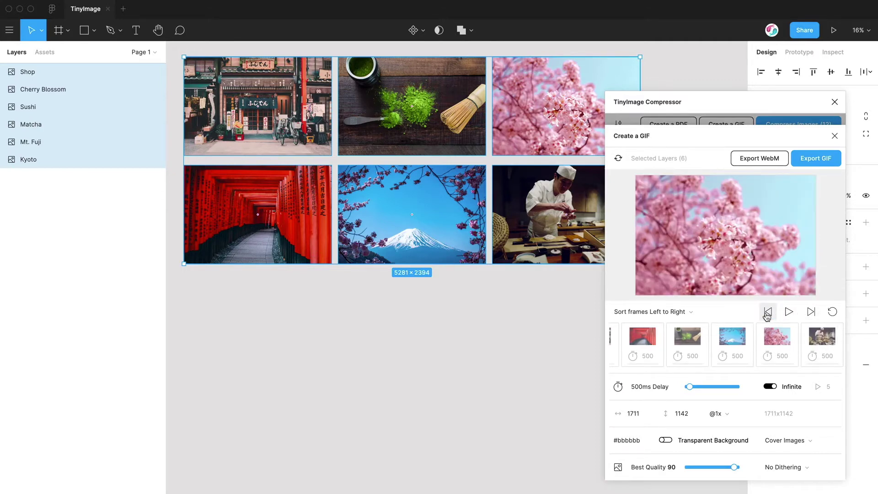
left_click(768, 314)
left_click(768, 313)
left_click(767, 314)
left_click(768, 314)
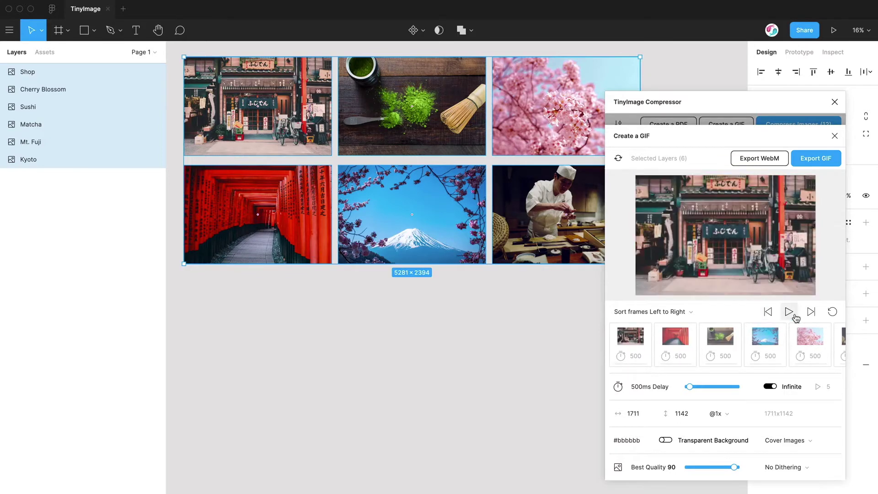
Step: Step forward, restart the preview, then pause and step onto the red torii gate frame
left_click(811, 315)
left_click(812, 315)
left_click(811, 315)
left_click(811, 315)
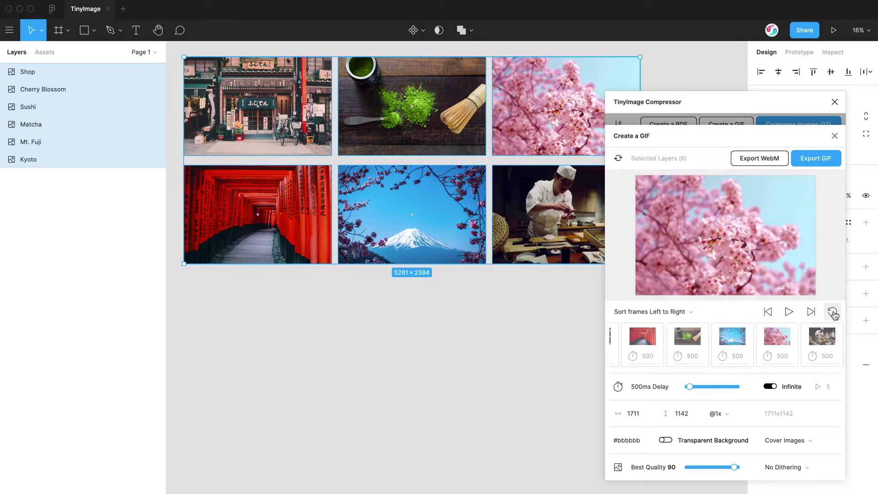
left_click(832, 312)
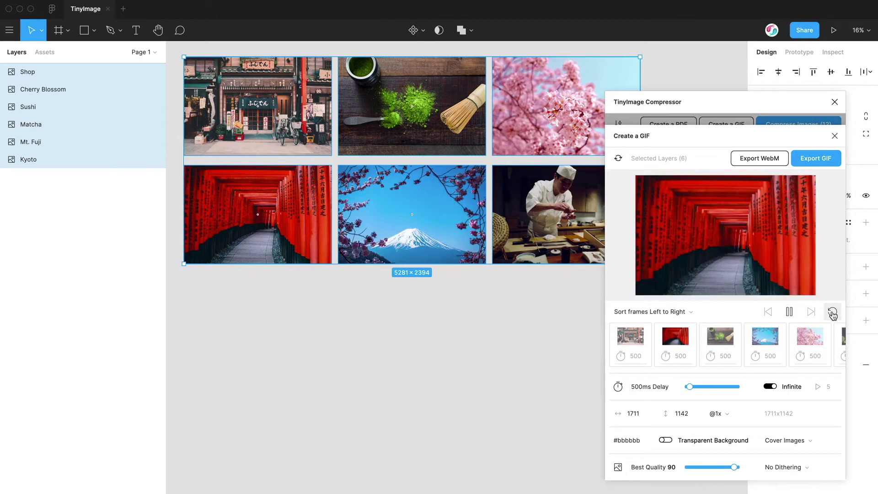
left_click(832, 312)
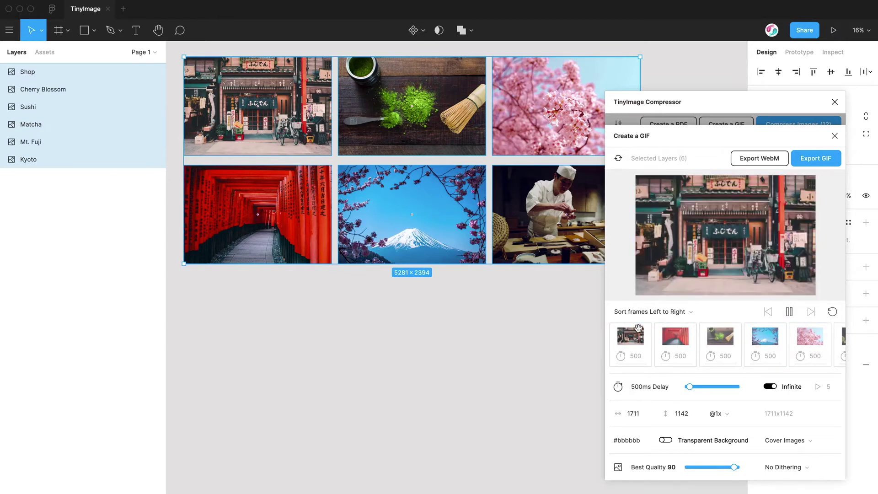
left_click(789, 312)
left_click(811, 312)
left_click(809, 312)
left_click(809, 311)
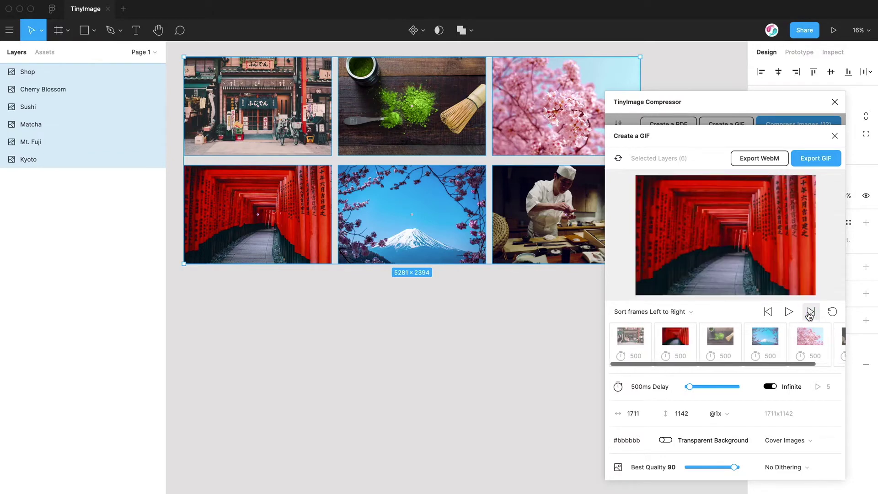
left_click(768, 313)
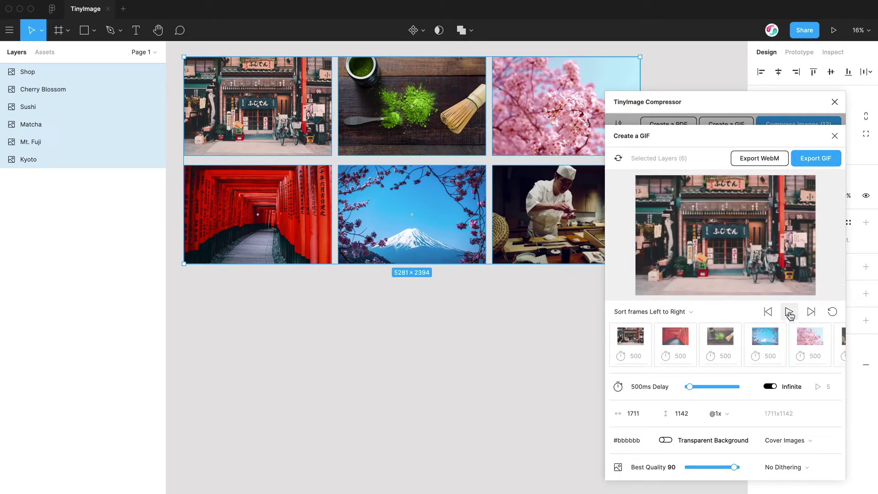
Step: Resume the preview and set all frame delays to 2000 ms after briefly trying 150 ms
left_click(789, 312)
left_click(689, 386)
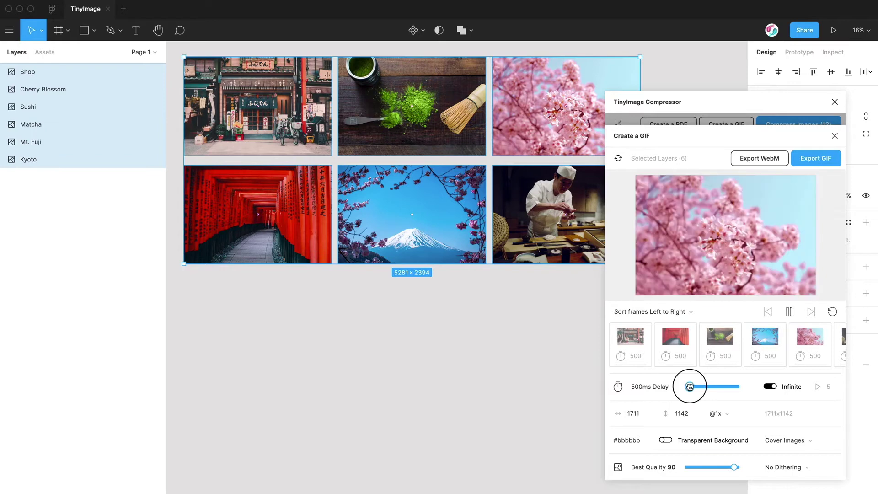
left_click_drag(689, 387, 687, 387)
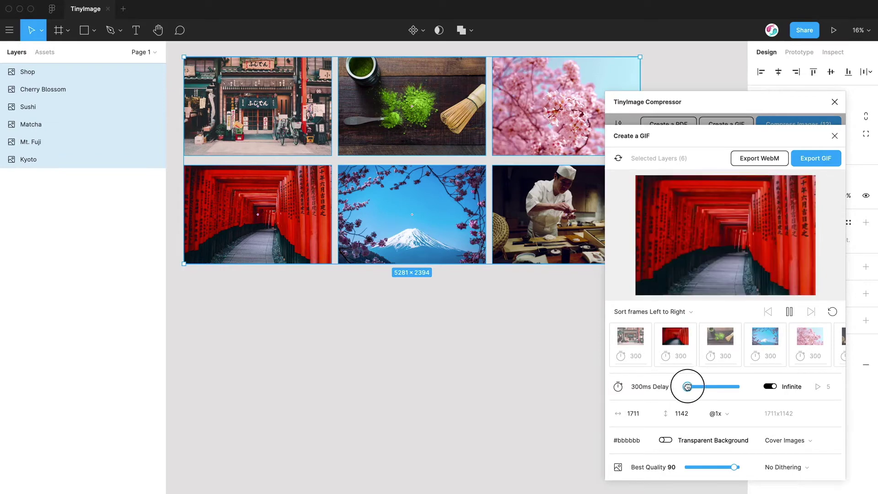
mouse_move(687, 387)
left_mouse_down()
mouse_move(676, 388)
mouse_move(685, 386)
left_mouse_up()
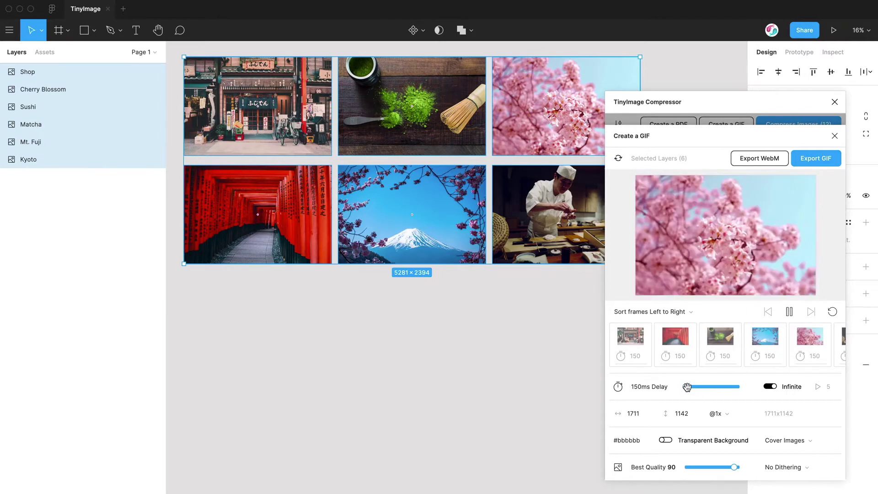
left_click_drag(687, 386, 706, 387)
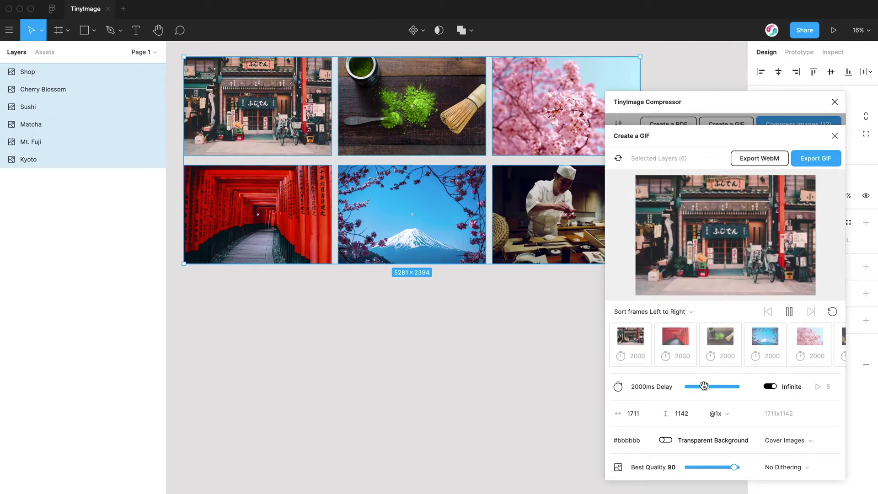
Step: Give the torii gate and Mt. Fuji frames 200 ms delays and the other frames 1000 ms
left_click(683, 356)
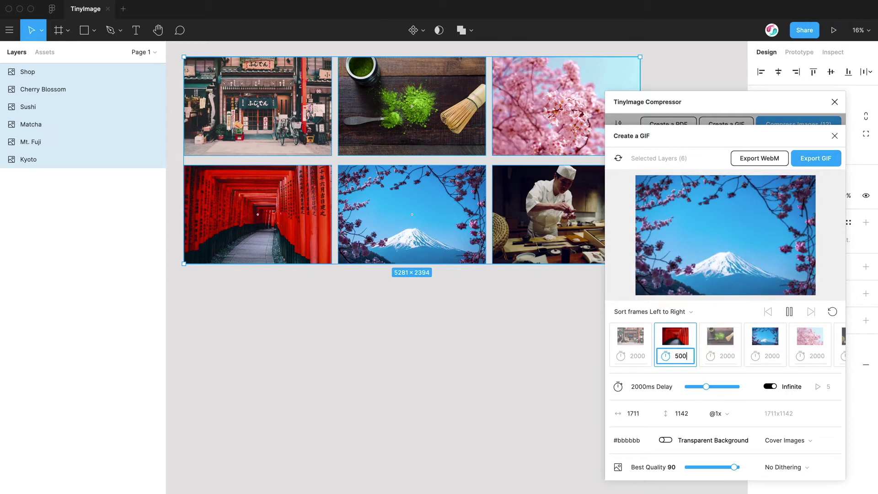
type("500")
left_click(766, 356)
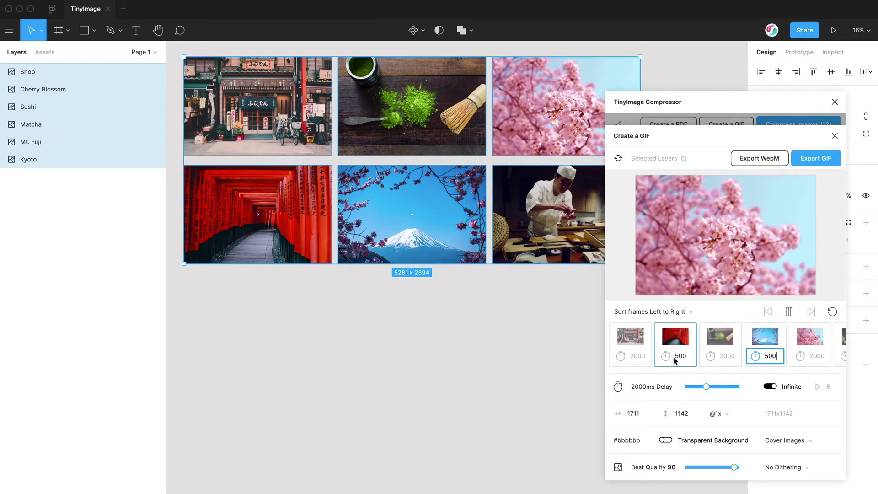
left_click(764, 357)
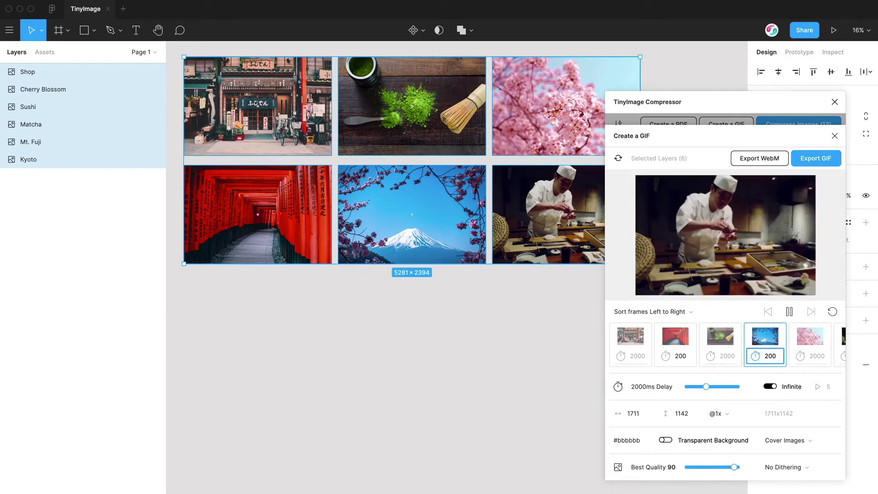
left_click(703, 388)
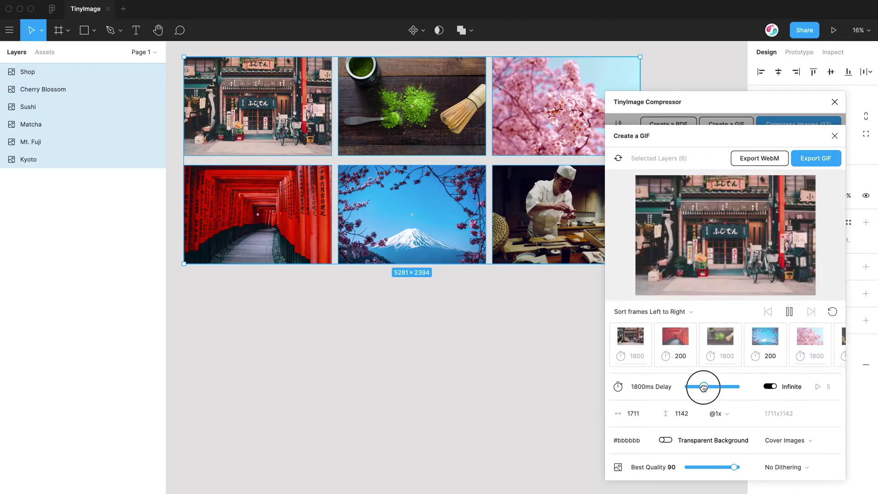
left_click_drag(703, 388, 695, 387)
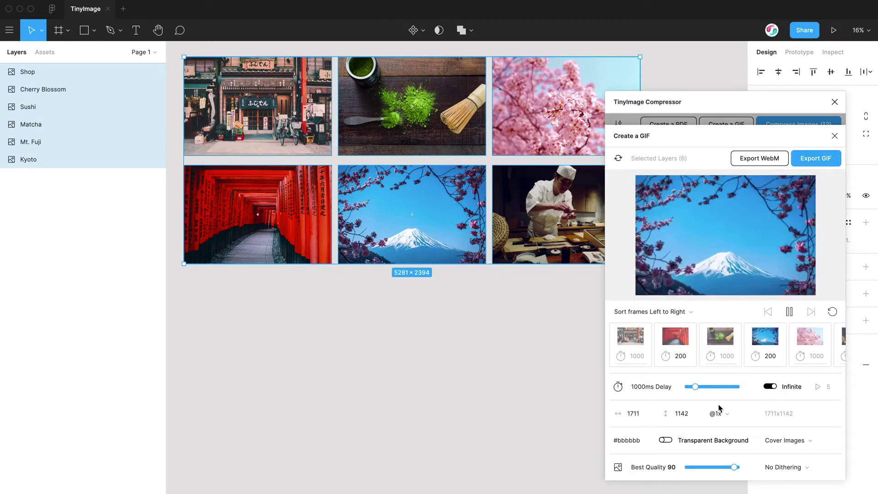
Step: Try a finite loop count, then switch the GIF back to infinite looping
left_click(769, 387)
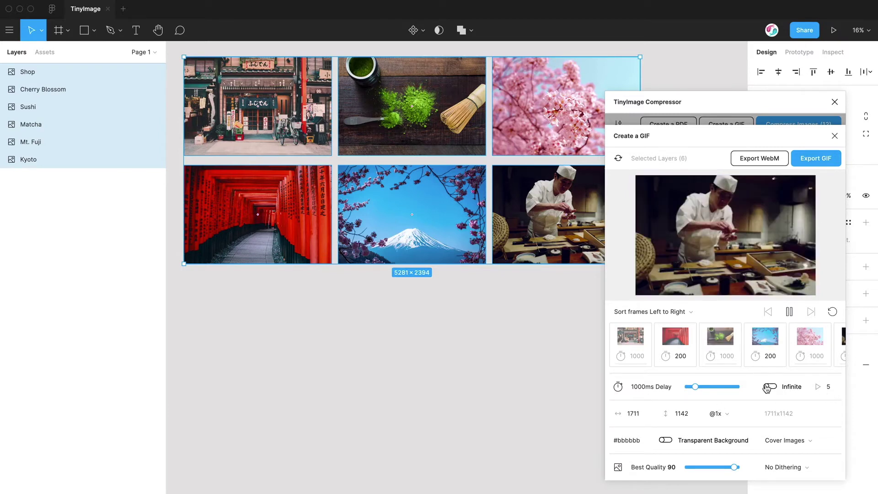
left_click(817, 387)
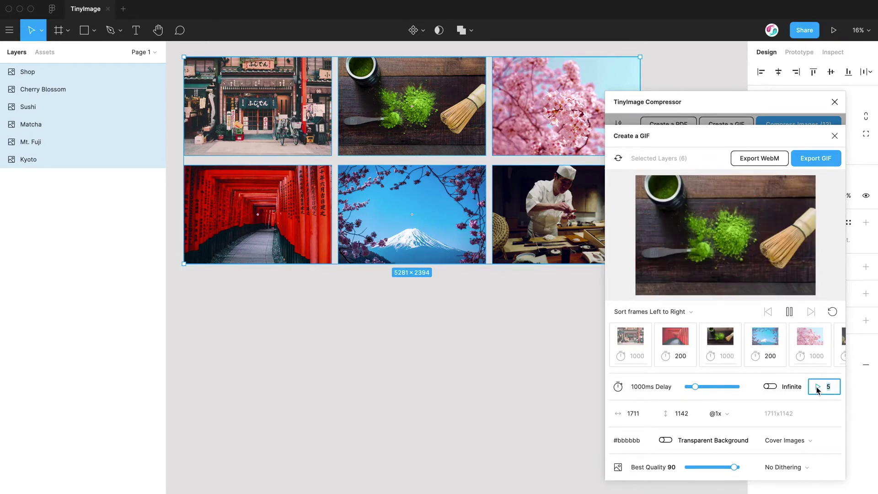
type("3")
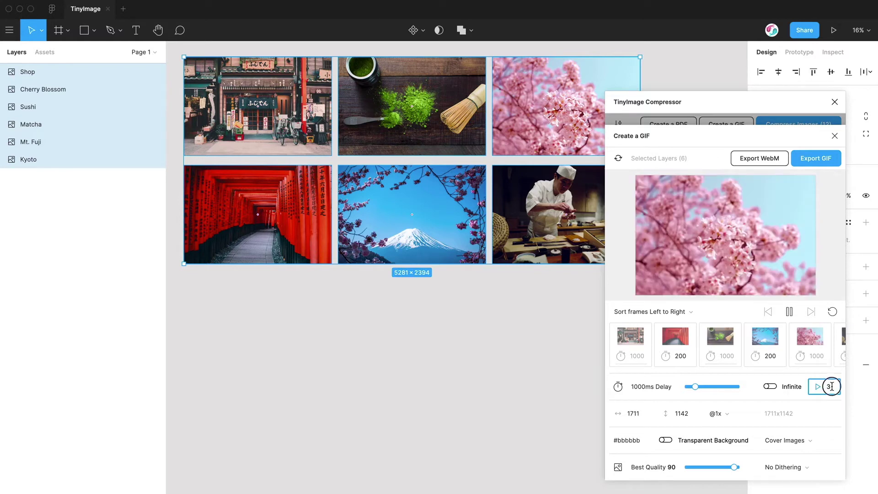
double_click(831, 386)
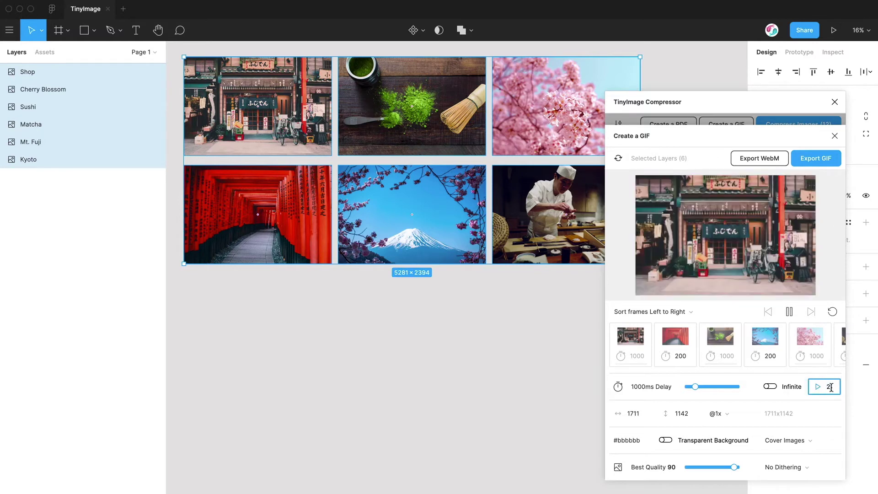
left_click(769, 387)
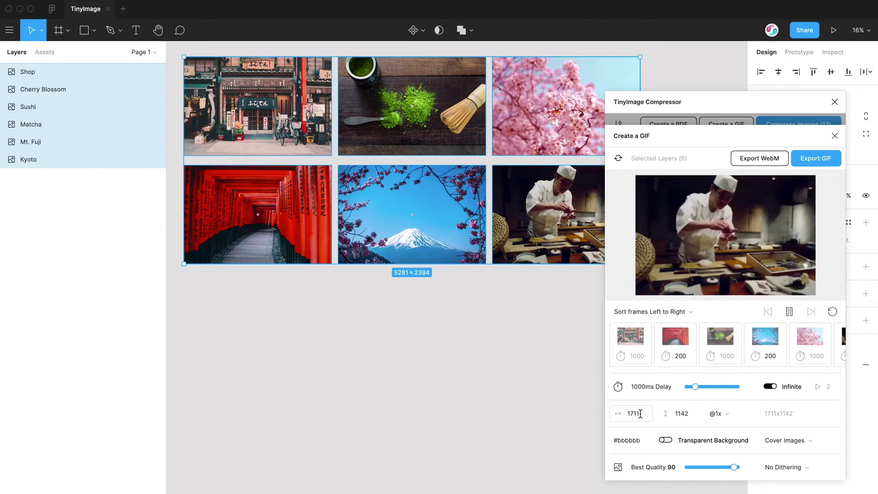
Step: Inspect the output width and height fields, move the plugin window left, and select only the Shop photo
left_click(641, 413)
left_click(676, 417)
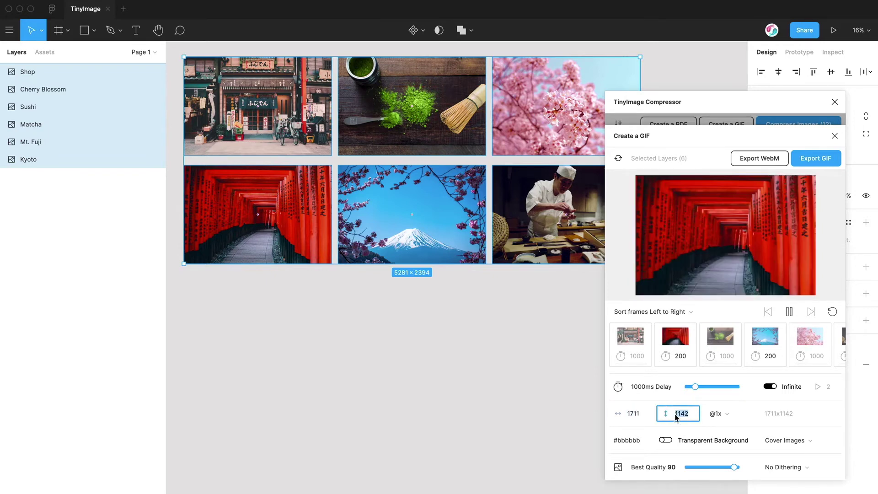
left_click(623, 415)
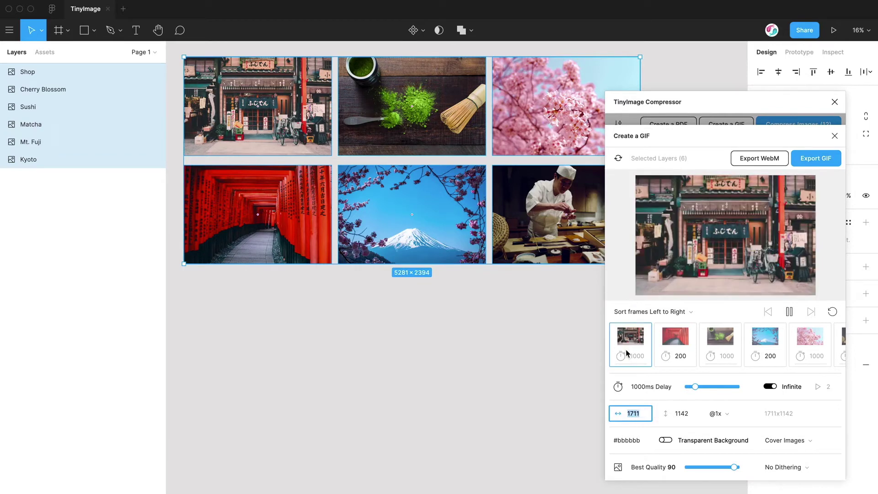
left_click(635, 413)
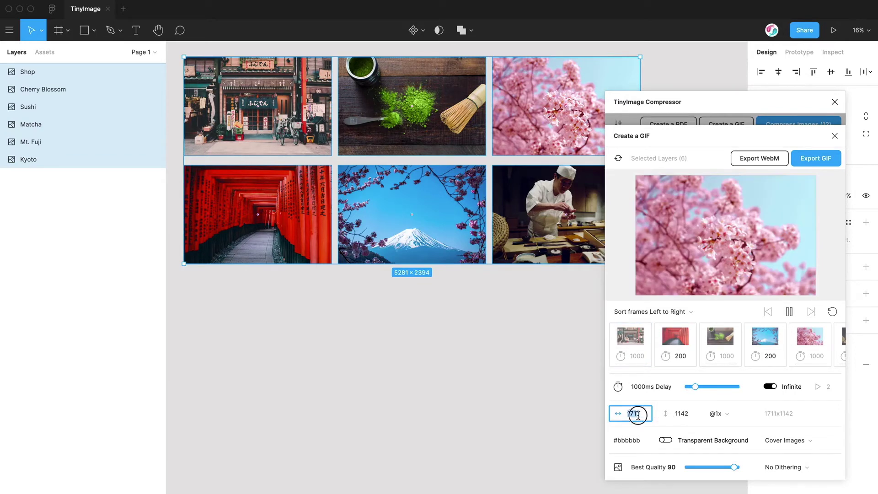
left_click_drag(701, 107, 544, 123)
left_click(256, 115)
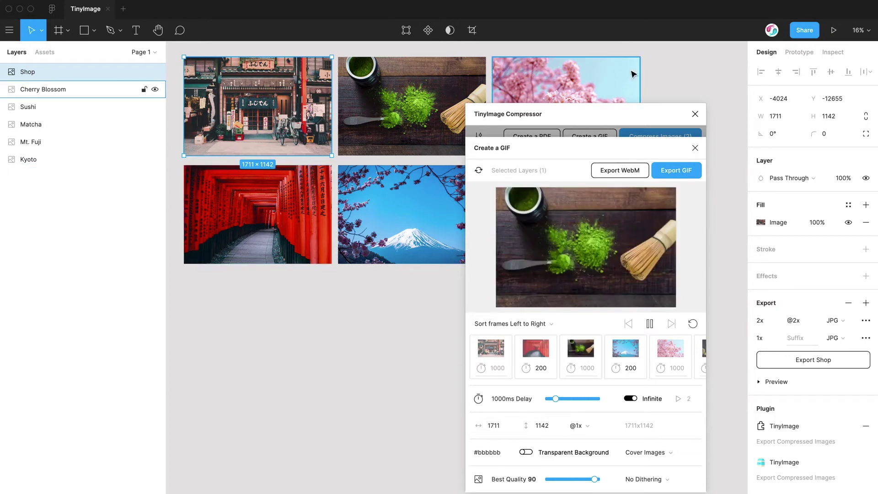
left_click_drag(617, 117, 628, 110)
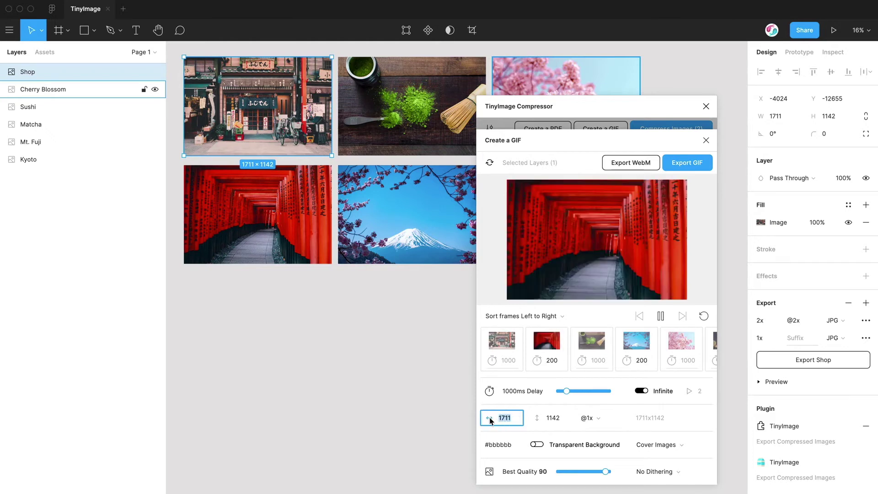
left_click(600, 420)
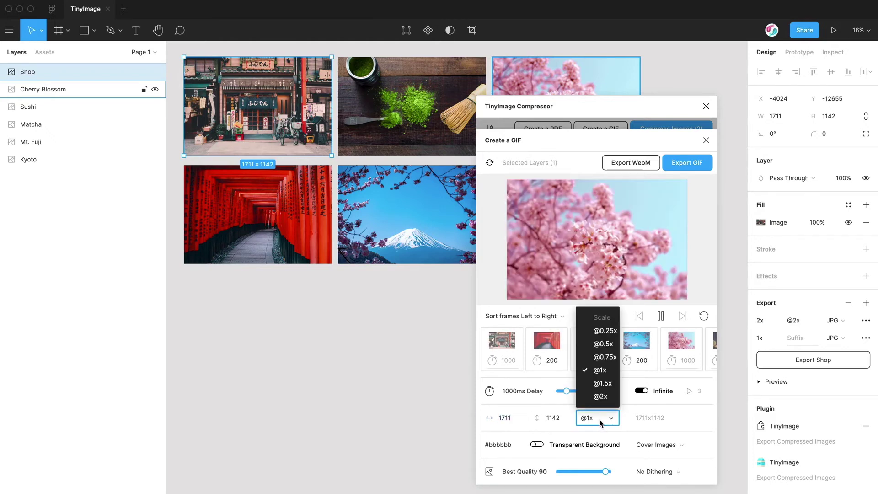
left_click(599, 344)
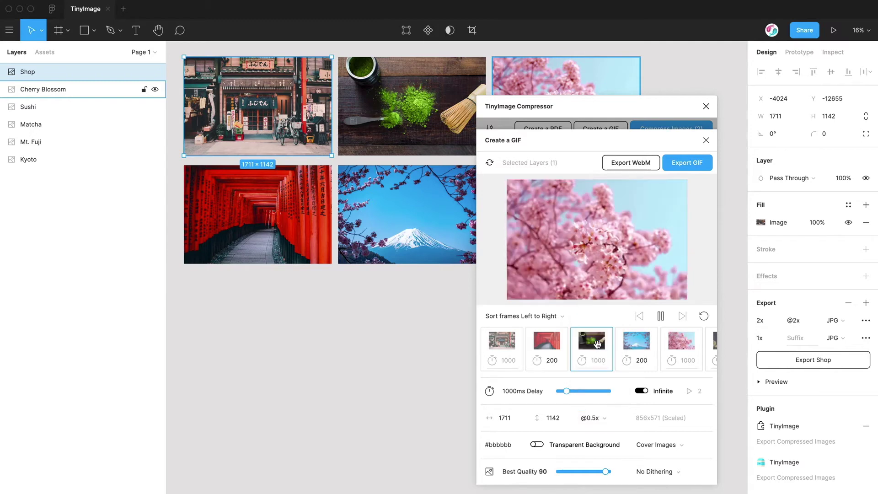
left_click(595, 418)
left_click(601, 397)
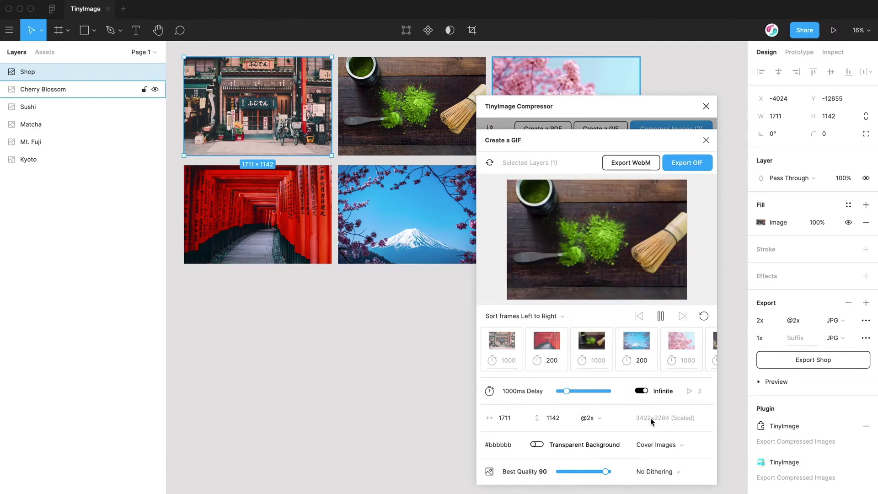
left_click(603, 422)
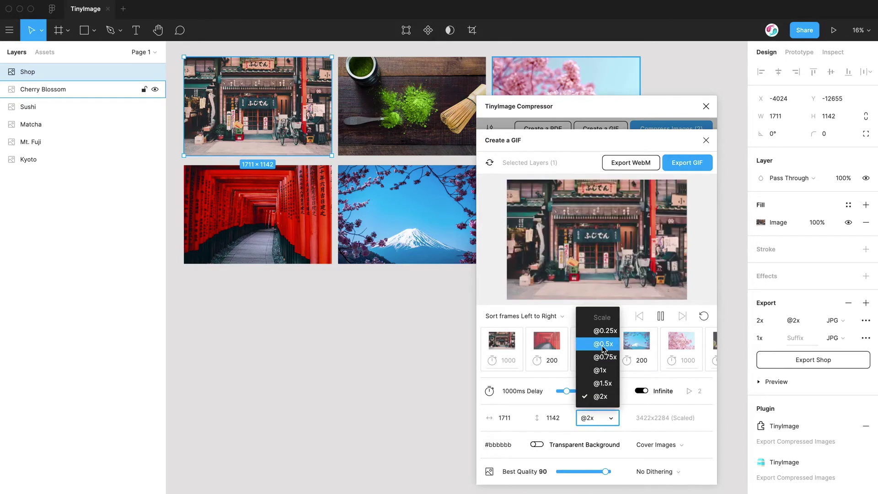
left_click(603, 347)
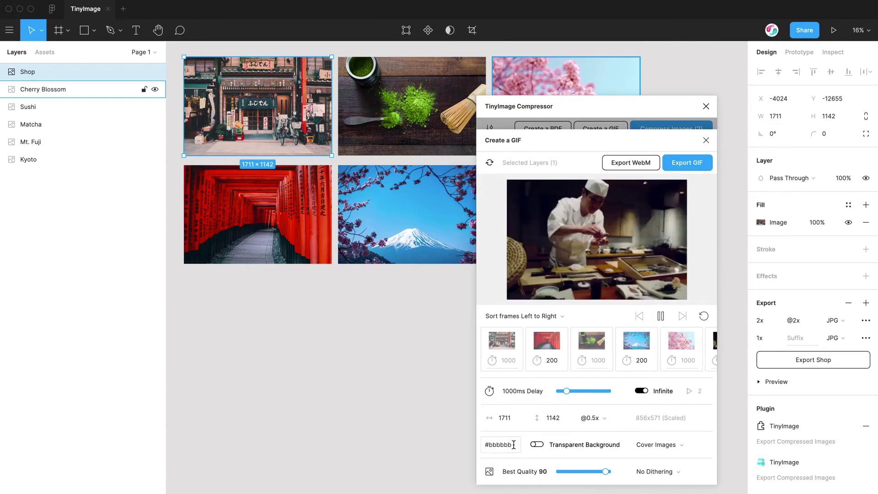
Step: Clear the background colour value down to '#' and set Image Fits to Contain Images
left_click(483, 445)
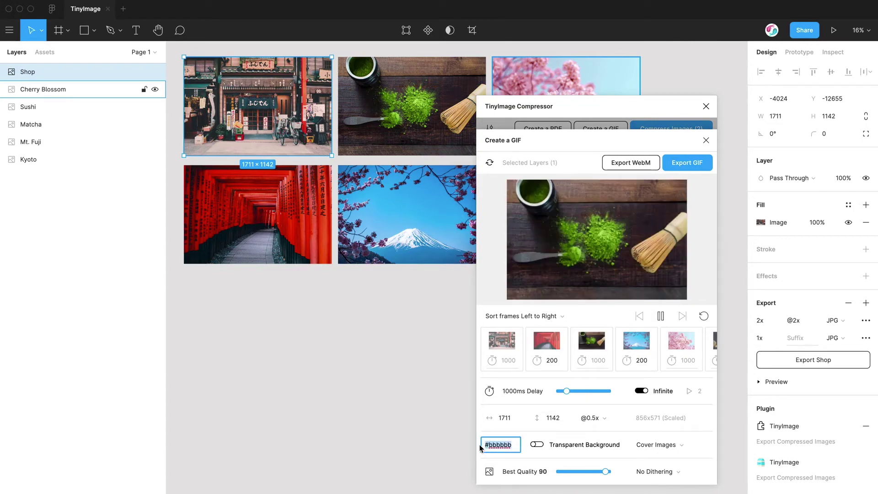
key("BackSpace")
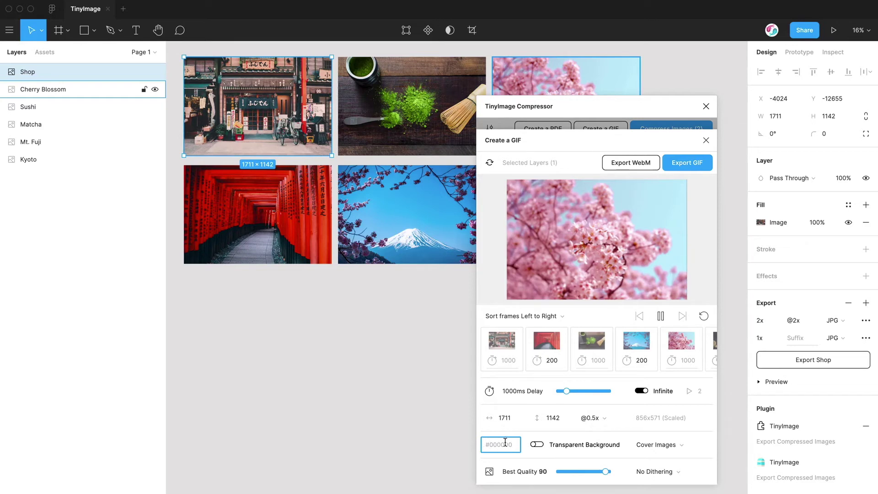
type("#")
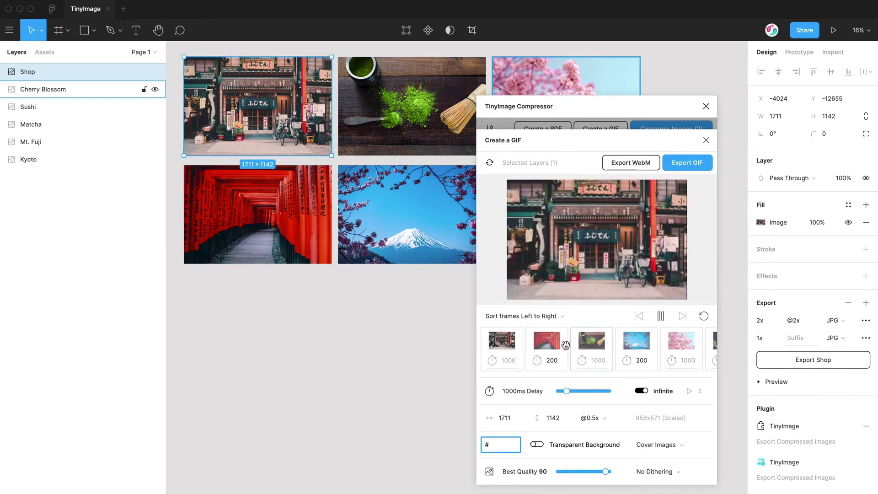
left_click(664, 445)
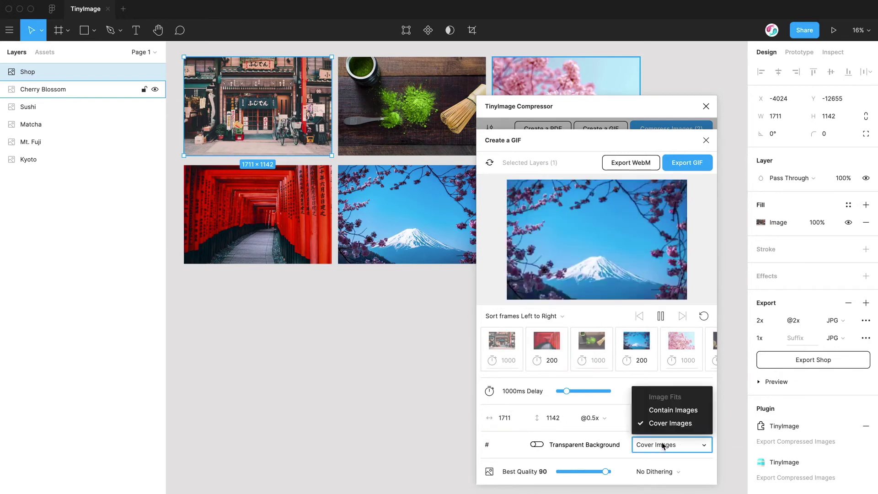
left_click(664, 410)
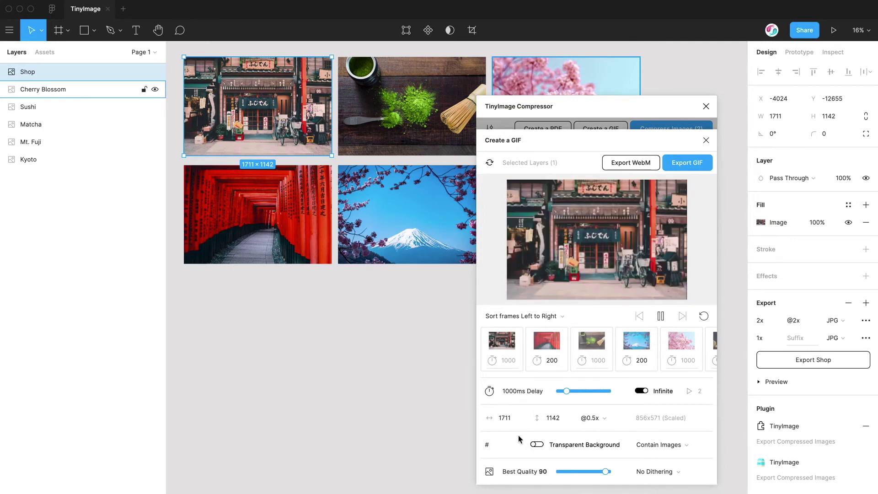
Step: Enter FFF as the background colour, then toggle Transparent Background on and back off
left_click(490, 444)
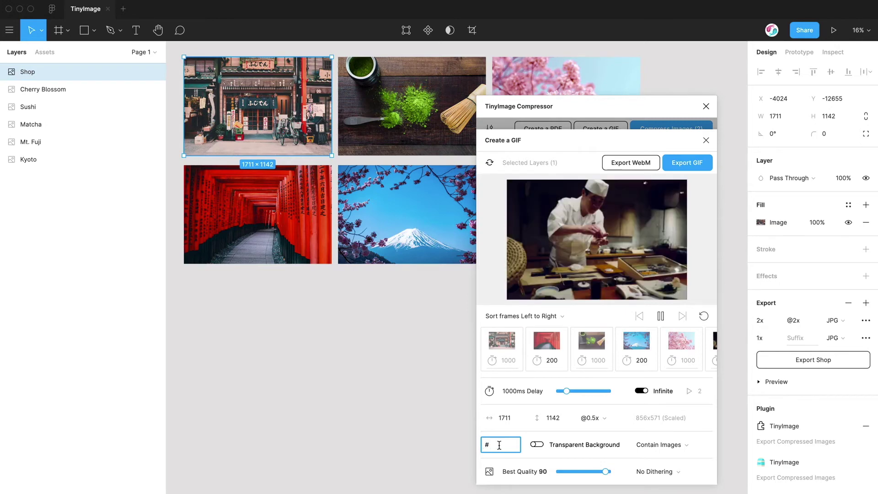
type("FFF")
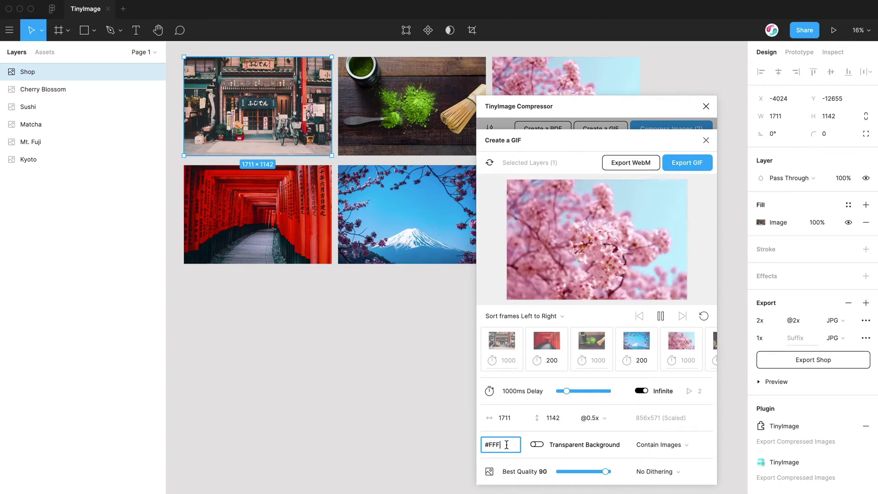
left_click_drag(505, 444, 484, 445)
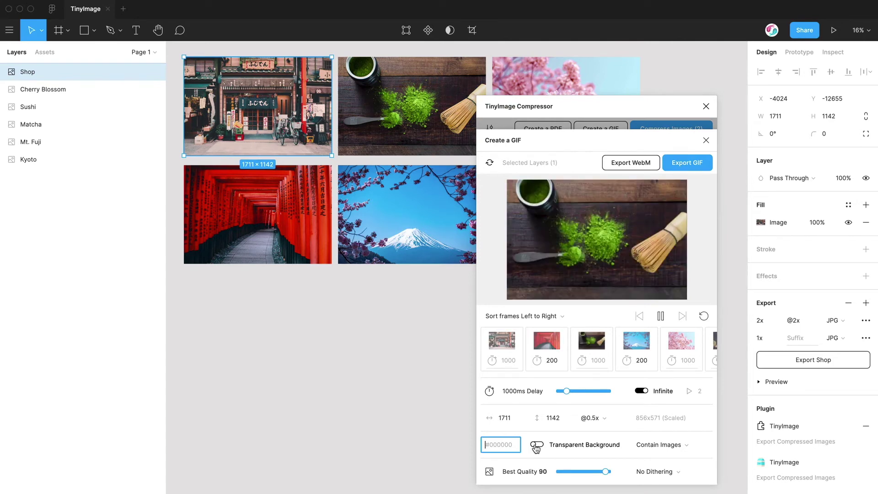
left_click(536, 446)
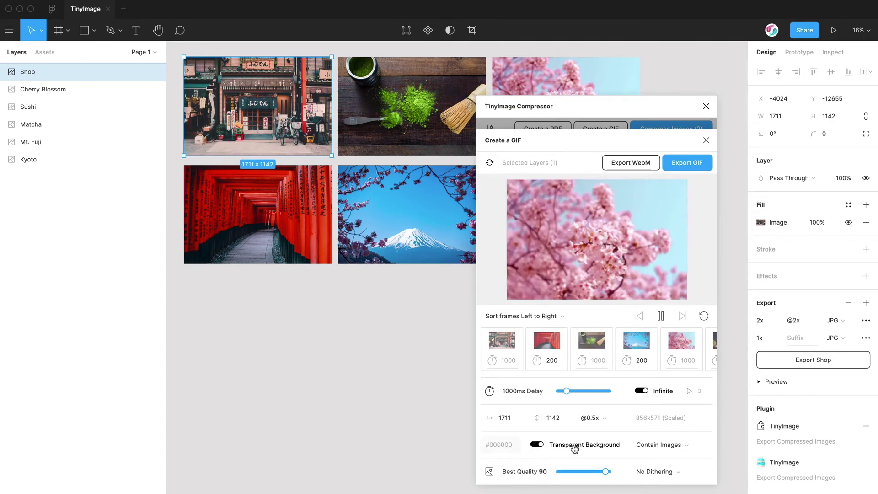
left_click(538, 446)
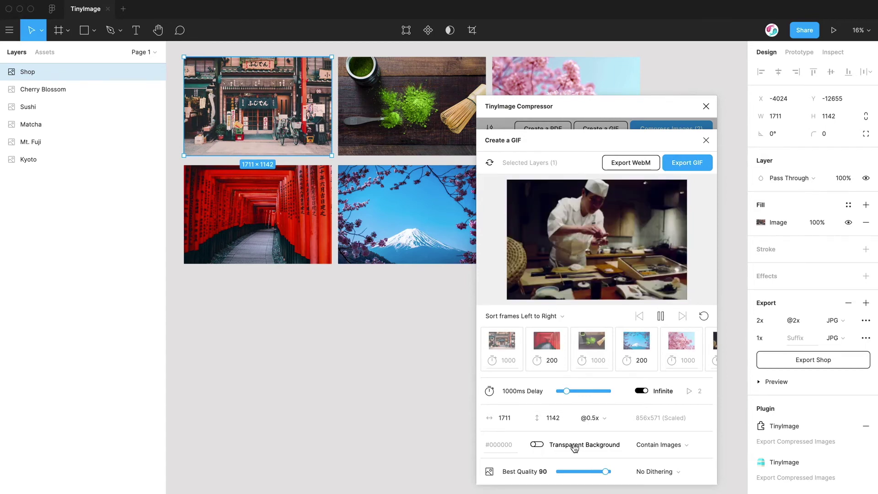
left_click(663, 445)
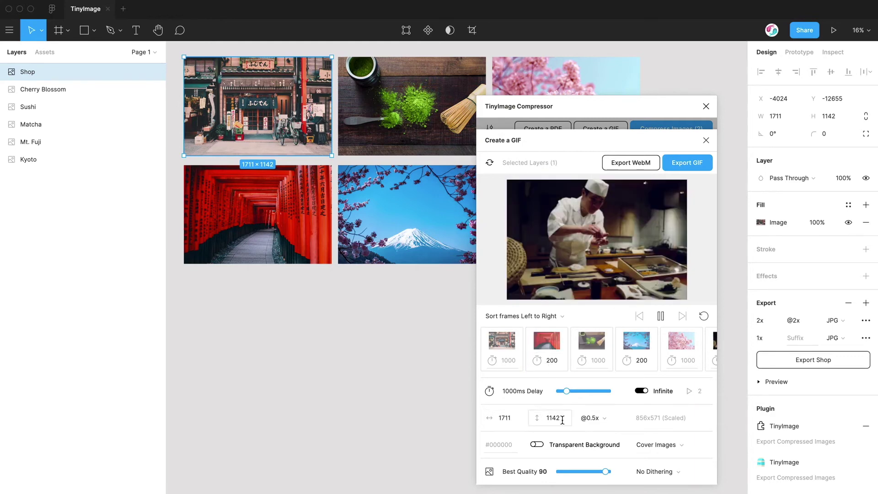
Step: Switch Image Fits between Contain and Cover Images, settling on Cover, and nudge Best Quality (90)
left_click(670, 448)
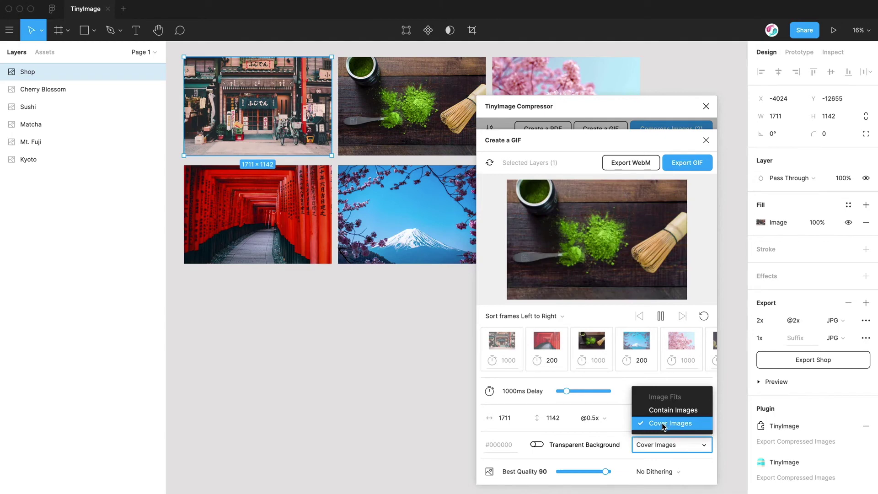
left_click(663, 424)
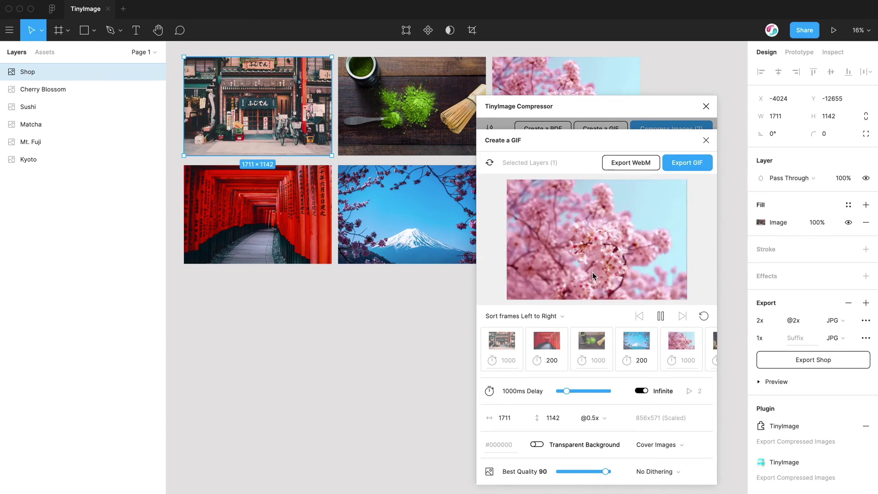
left_click(663, 444)
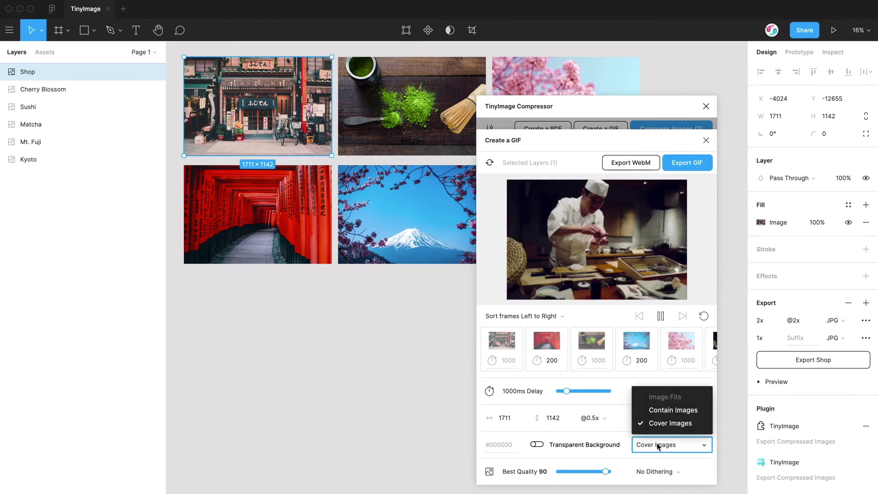
left_click(657, 411)
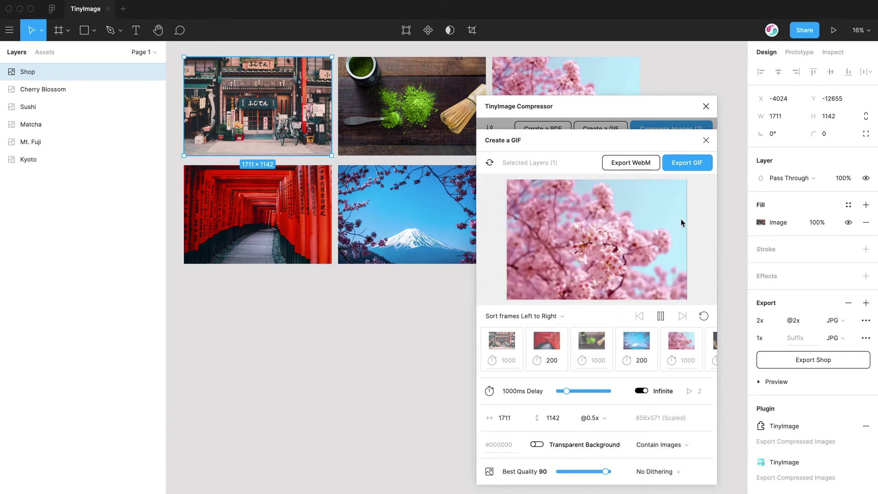
left_click(665, 446)
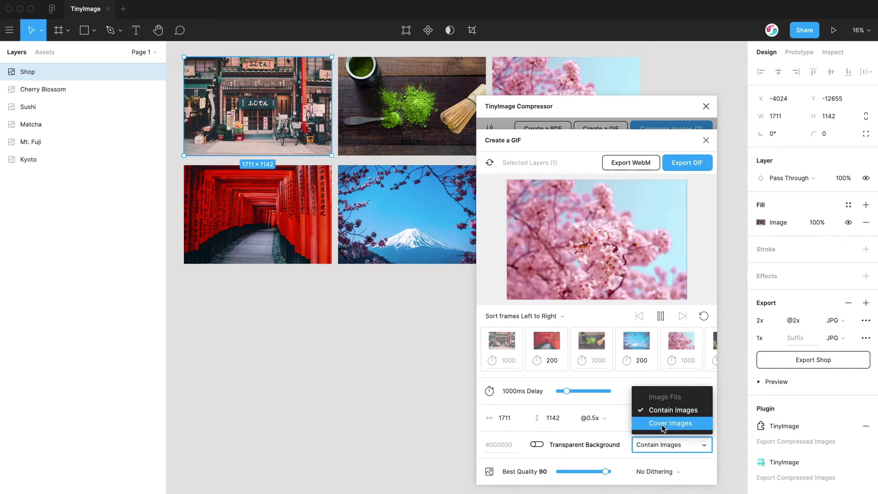
left_click(663, 424)
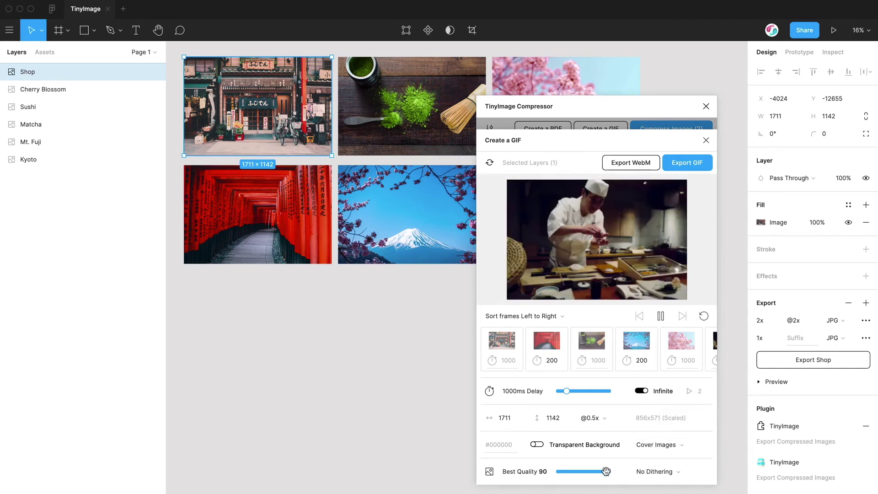
left_click_drag(606, 471, 606, 471)
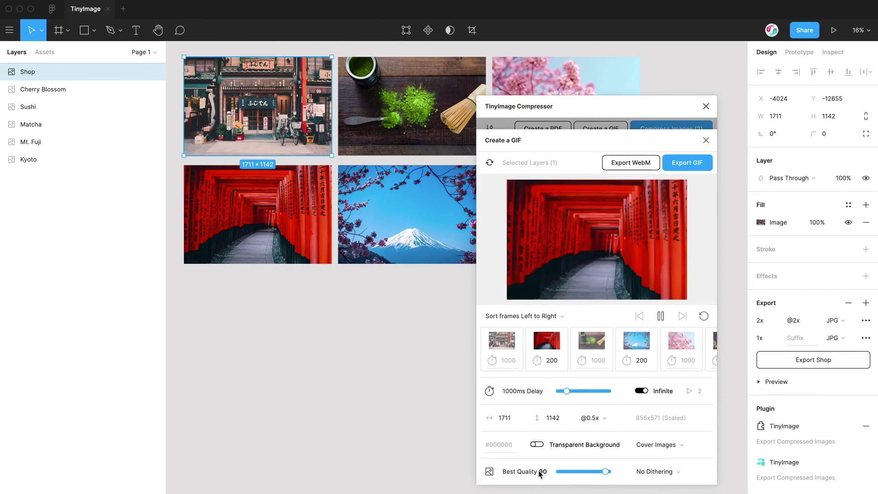
left_click(665, 475)
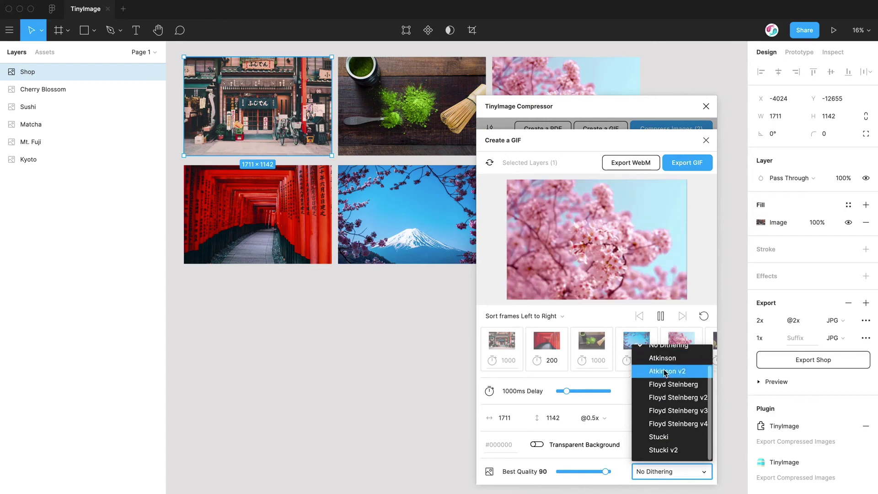
scroll(668, 393, "down", 1)
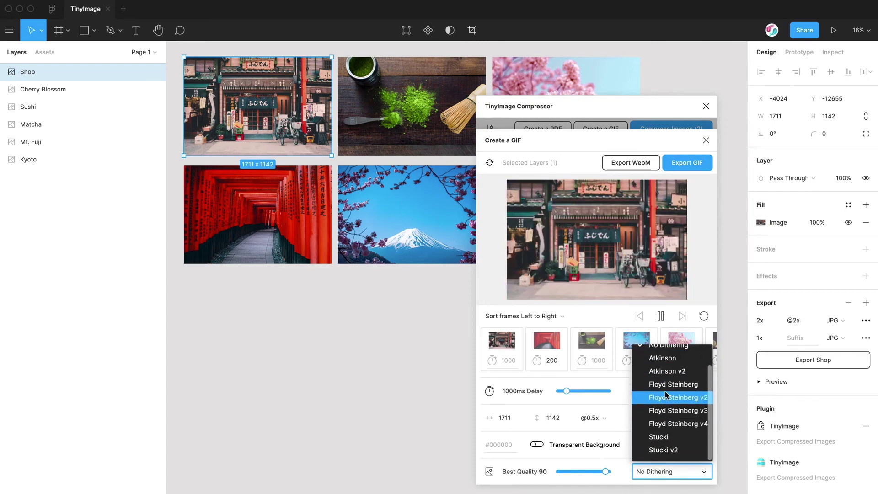
scroll(664, 425, "up", 1)
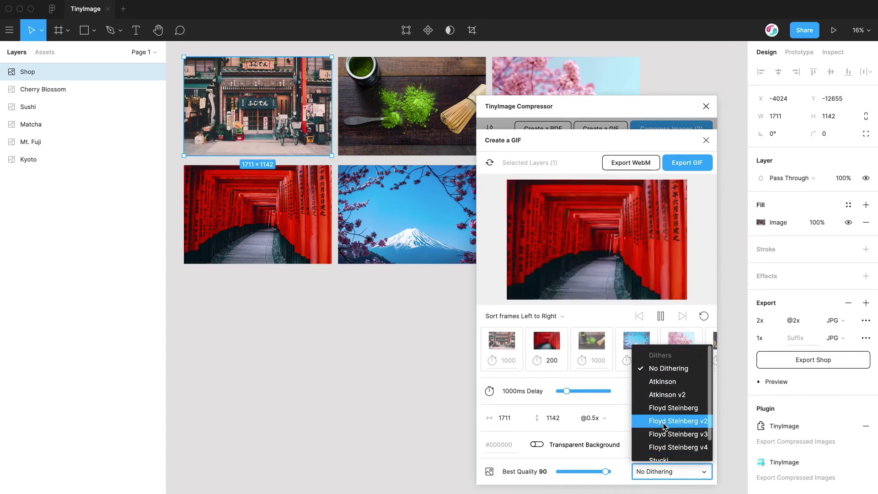
left_click(656, 372)
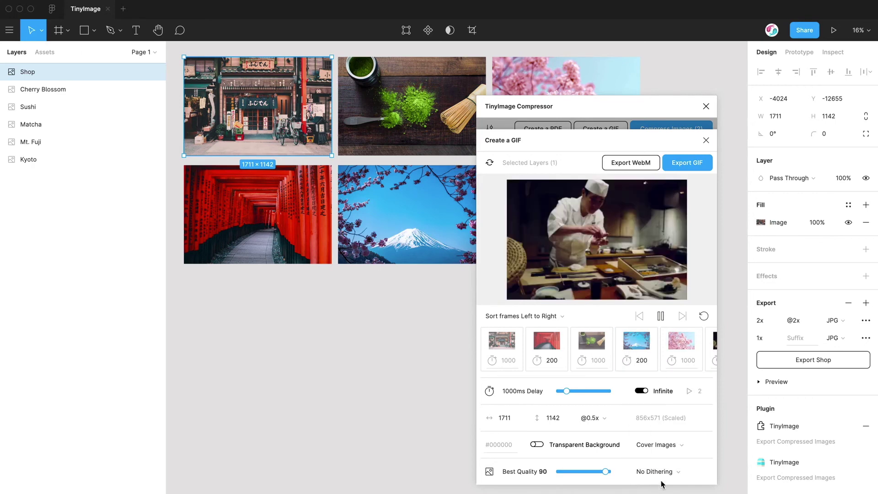
Step: Export the @0.5x frames as WebM and save the file to the Desktop
left_click(624, 164)
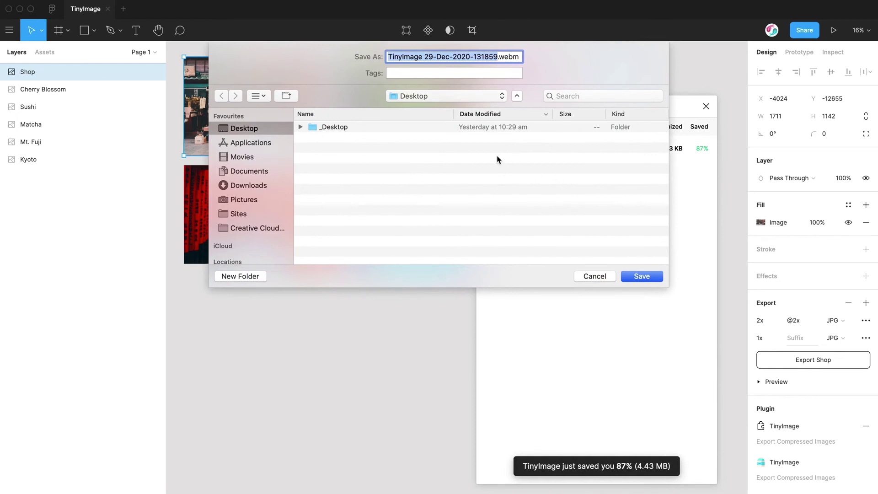
left_click(637, 276)
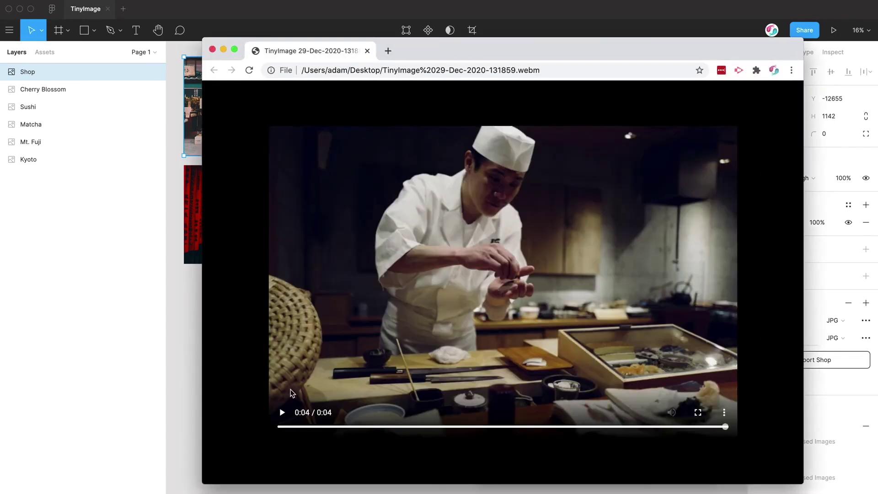
Step: Play the WebM in Chrome, rewind and replay it, then minimize the browser
left_click(279, 414)
left_click_drag(311, 427, 280, 429)
left_click_drag(300, 427, 276, 427)
left_click(282, 413)
left_click(282, 414)
left_click(223, 51)
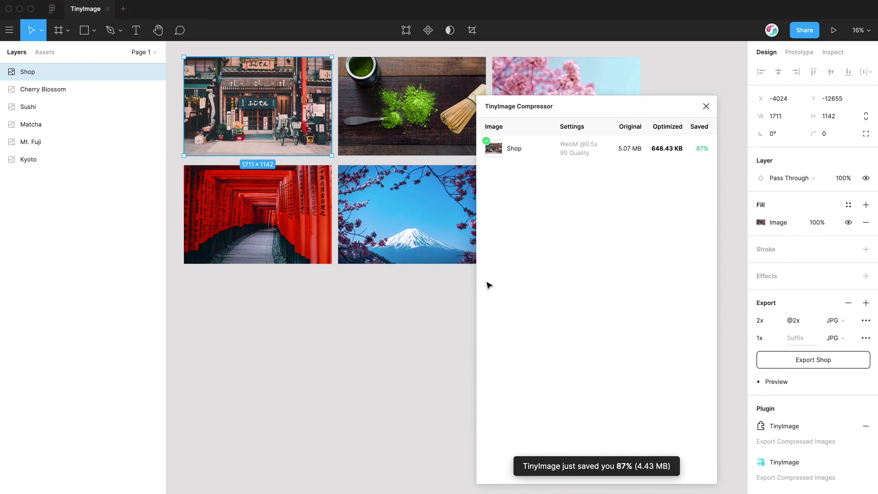
Step: Deselect the Shop image by clicking empty canvas
left_click(420, 300)
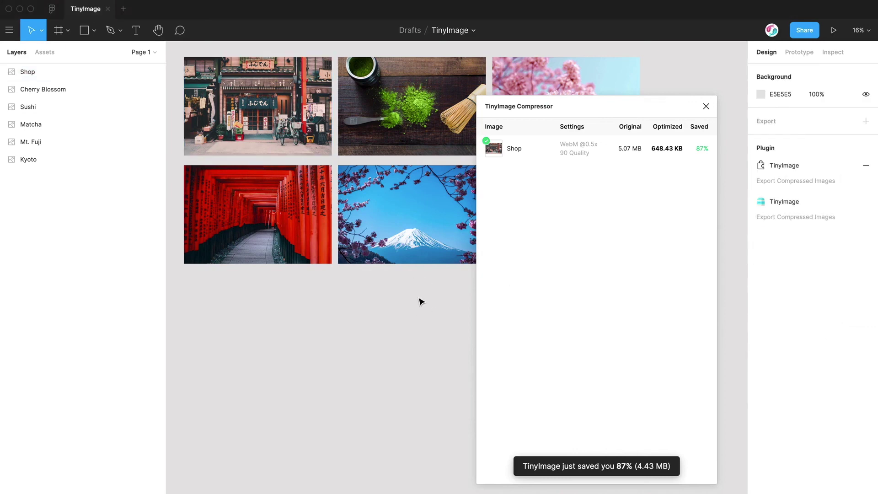